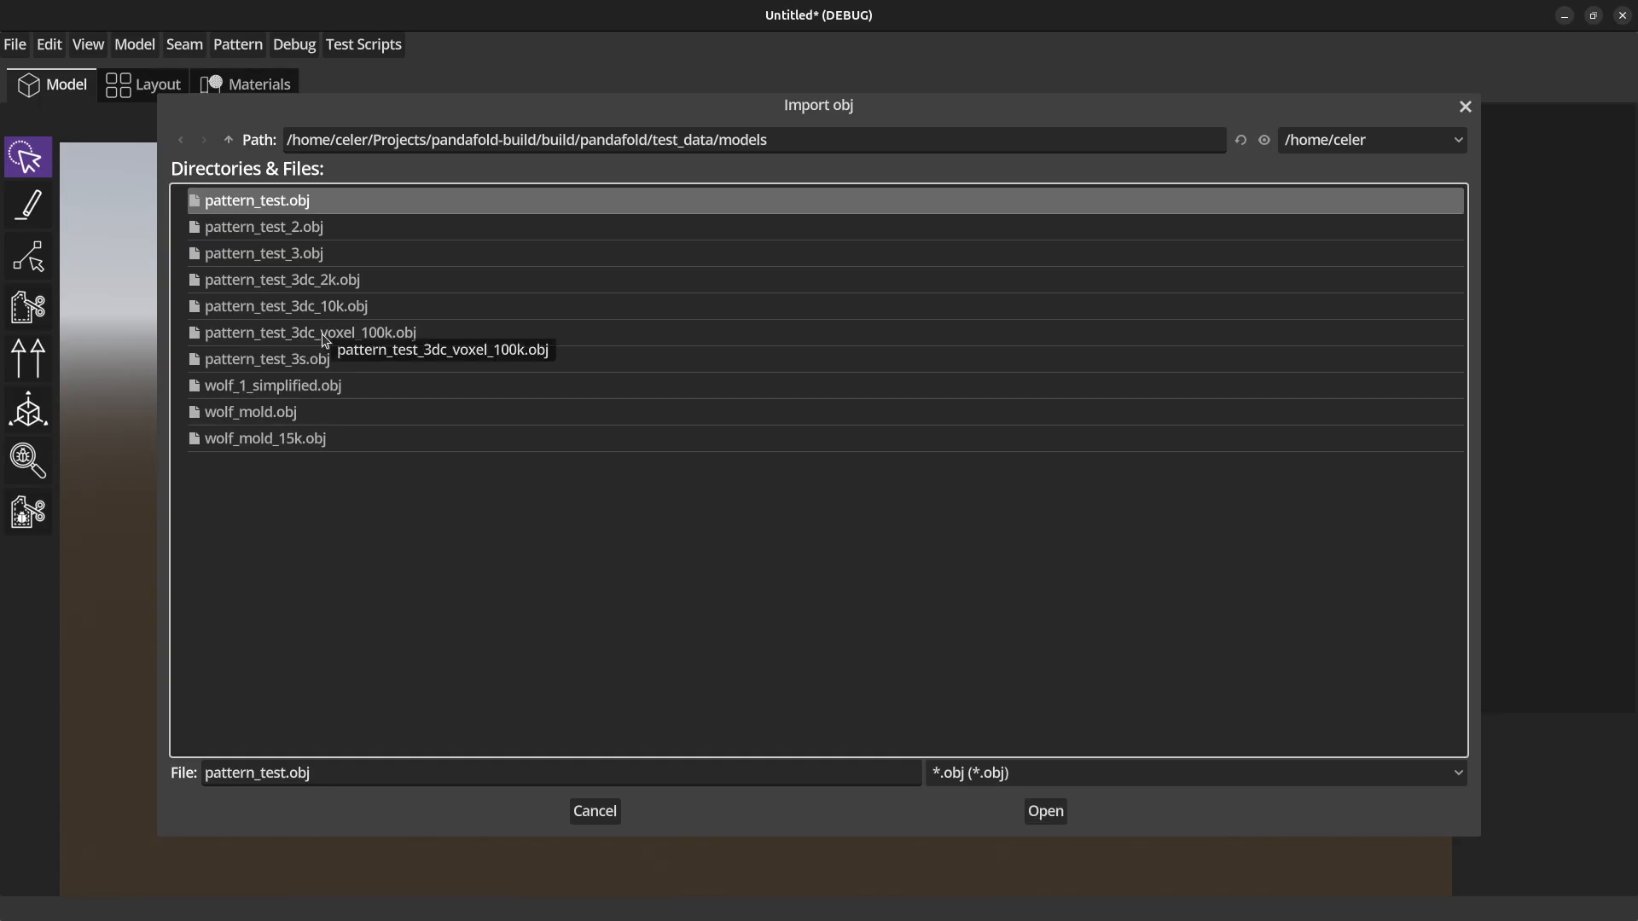
Import the model pattern_test_3dc_voxel_100k.obj and show its wireframe.
left_click(346, 334)
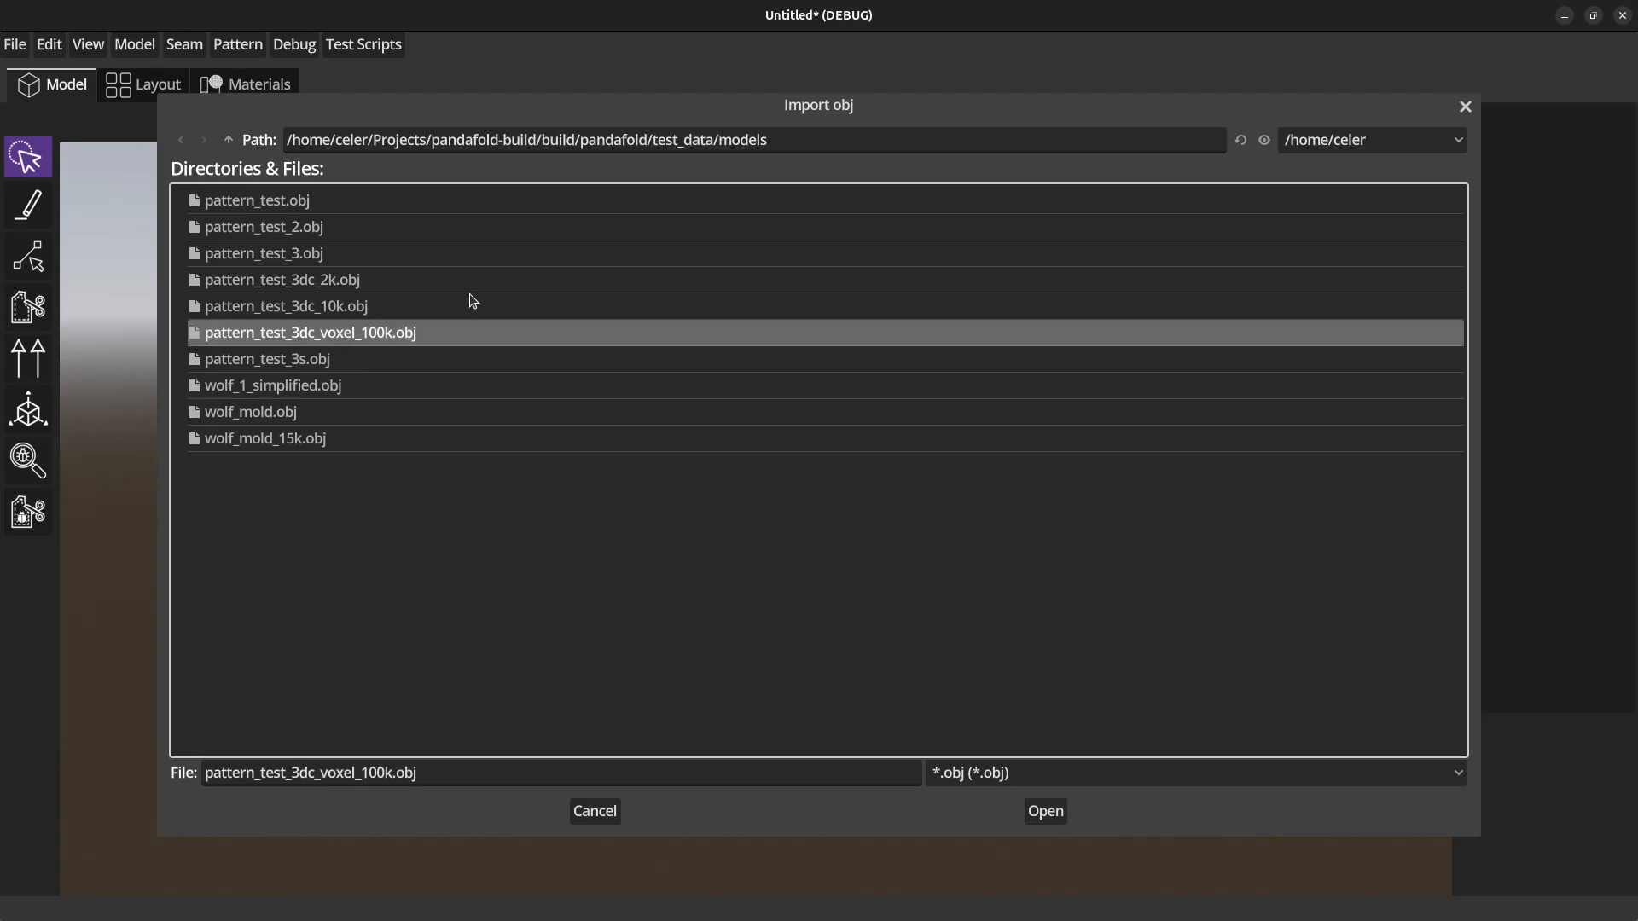
left_click(1044, 810)
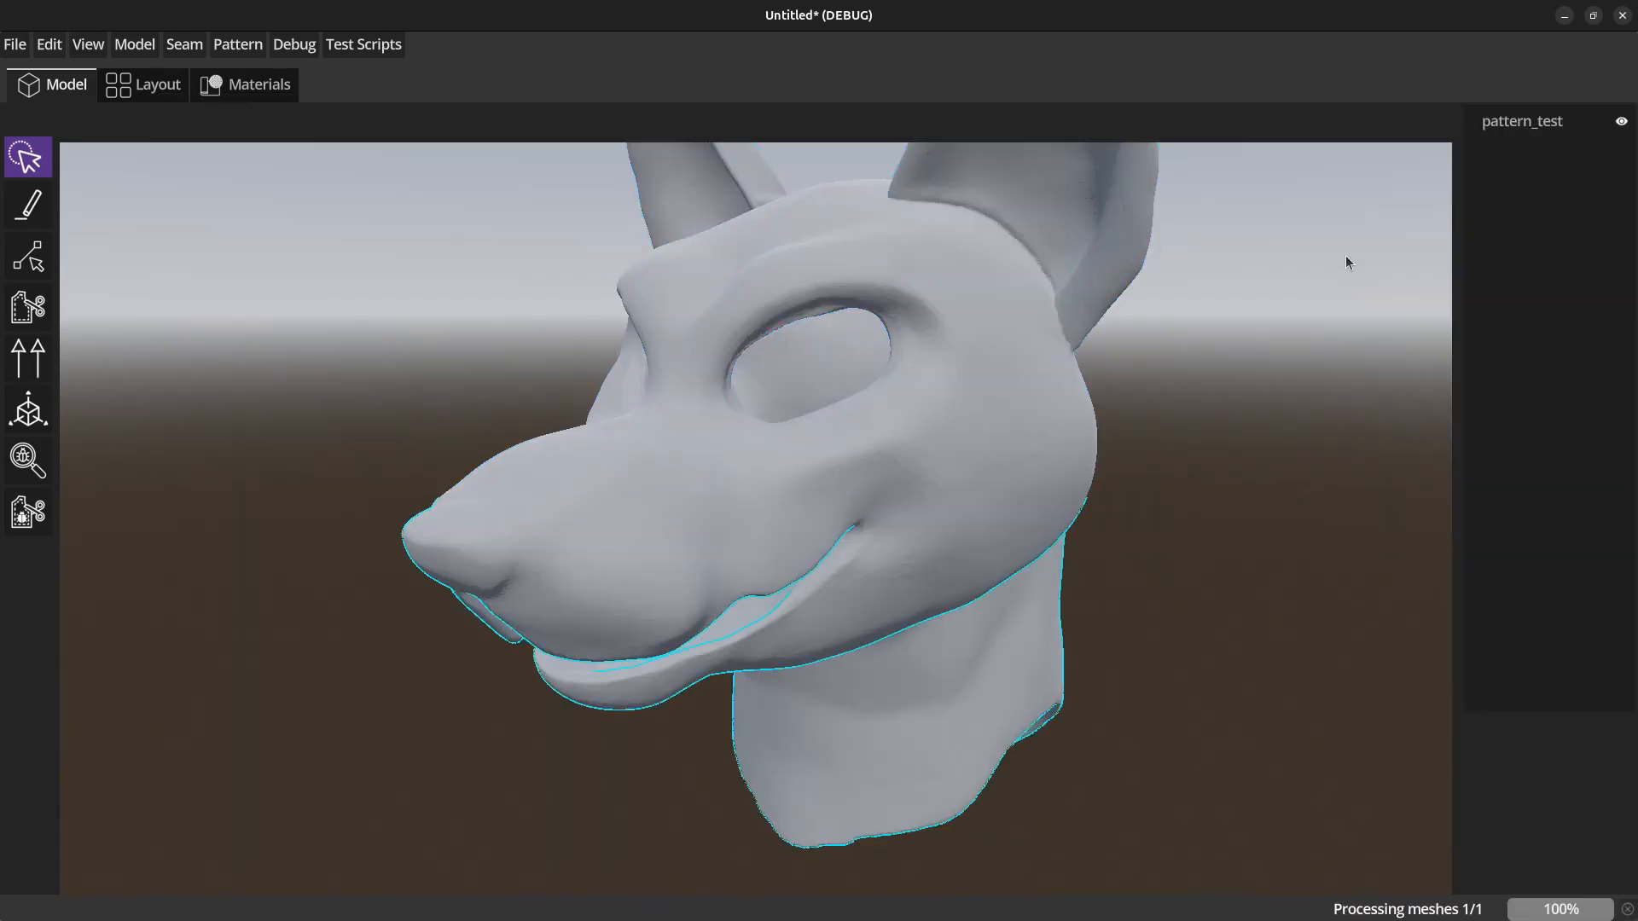
left_click(1503, 124)
right_click(1503, 128)
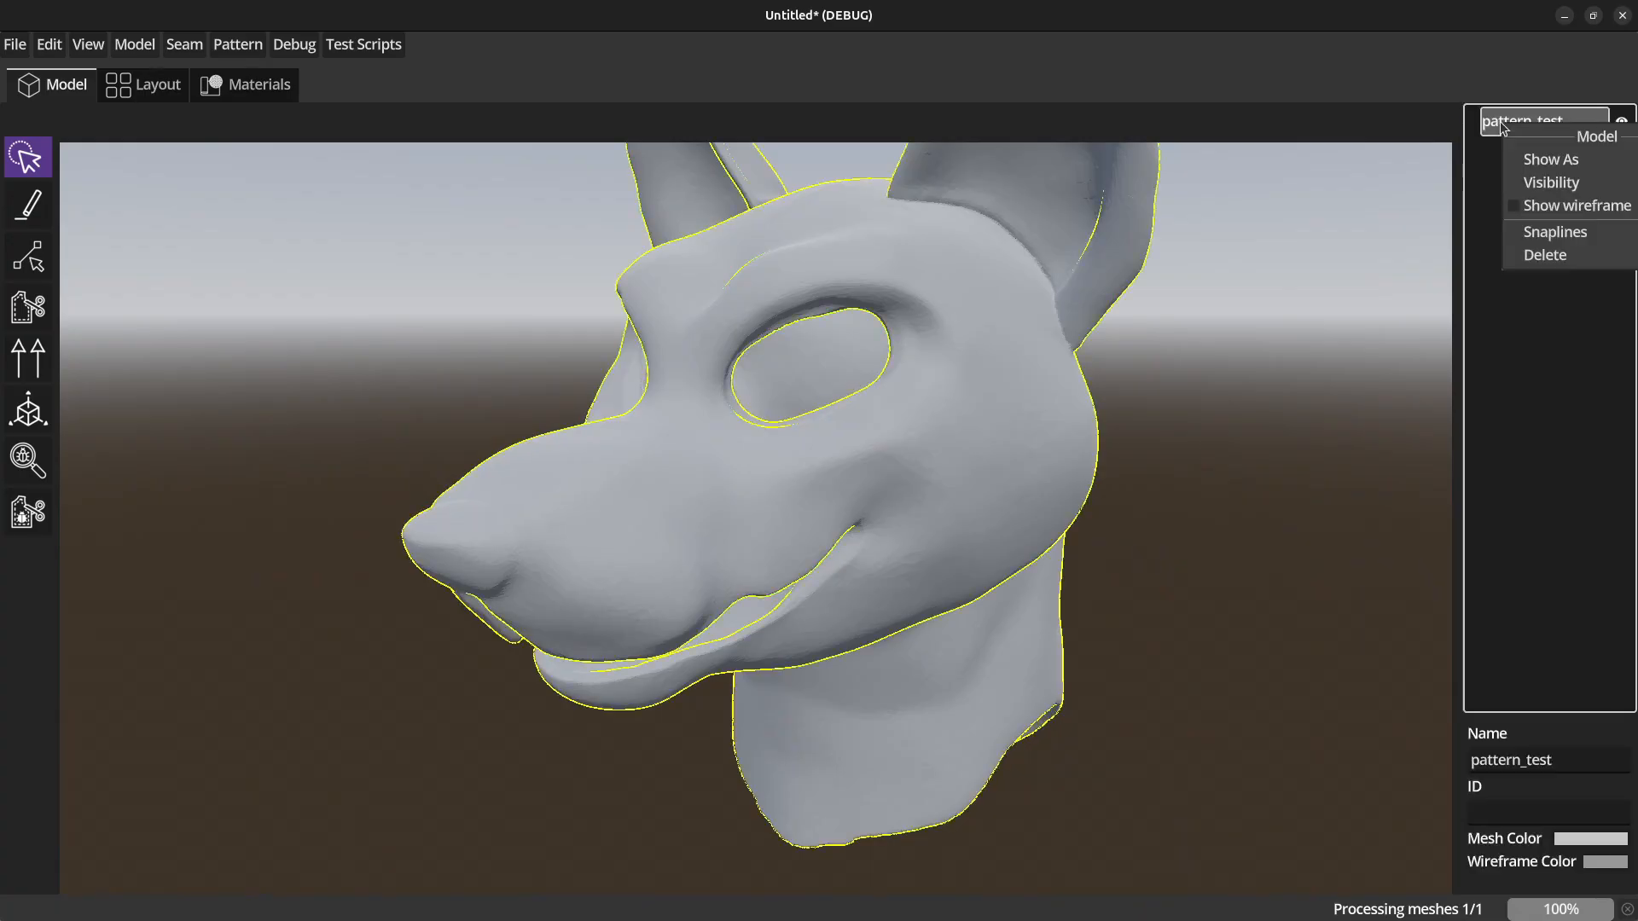
left_click(1537, 209)
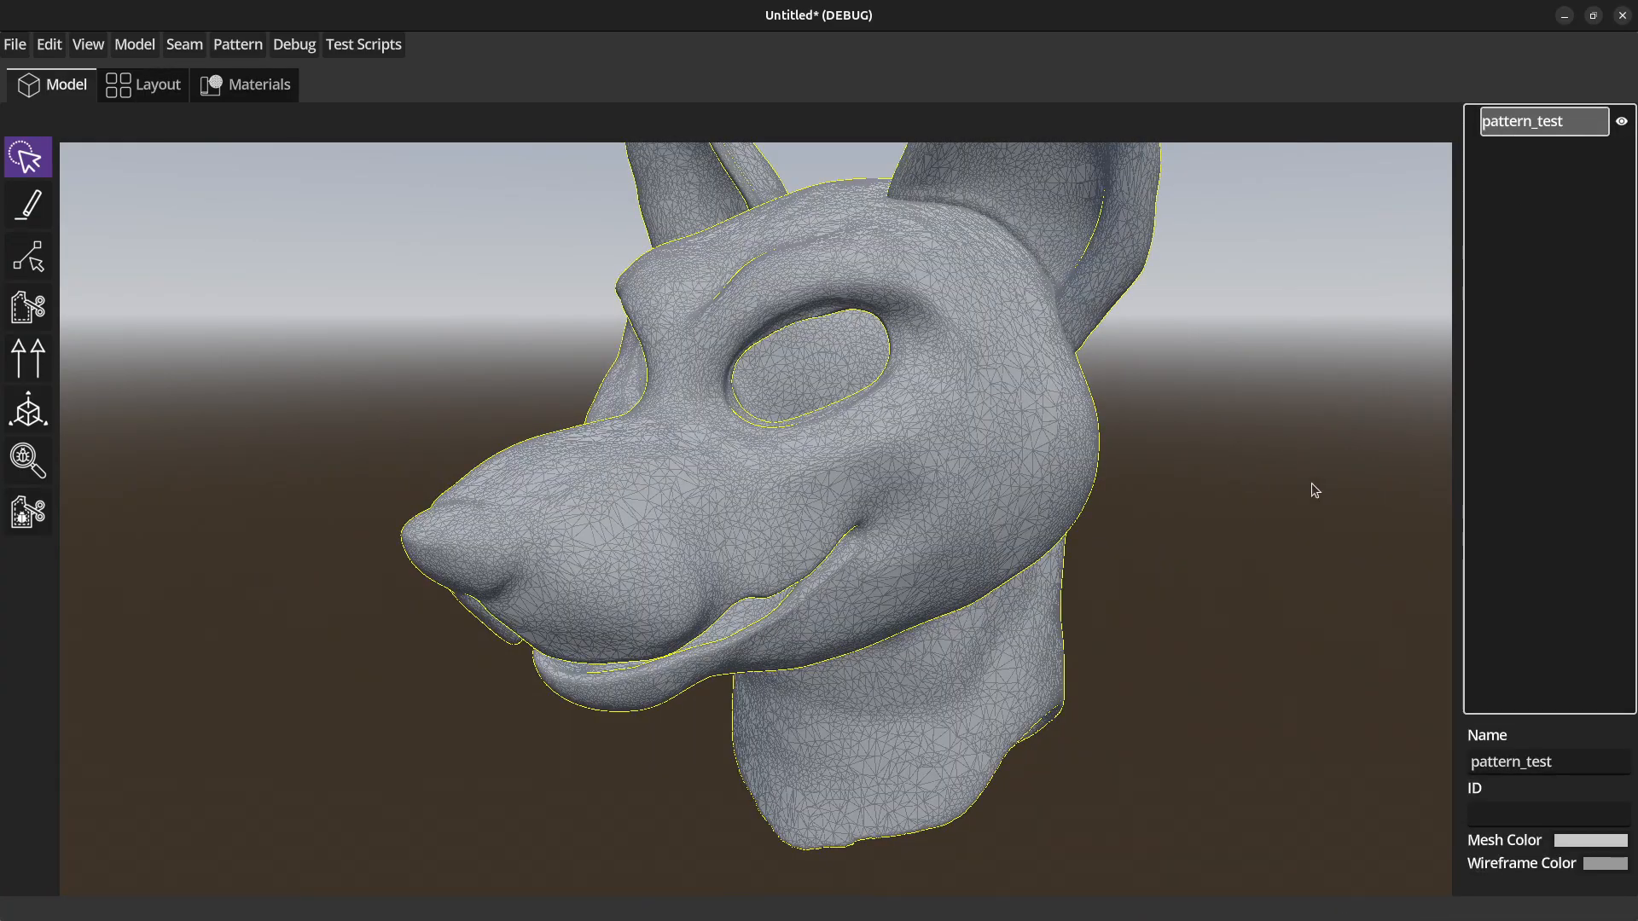
middle_click_drag(1302, 487, 1283, 469)
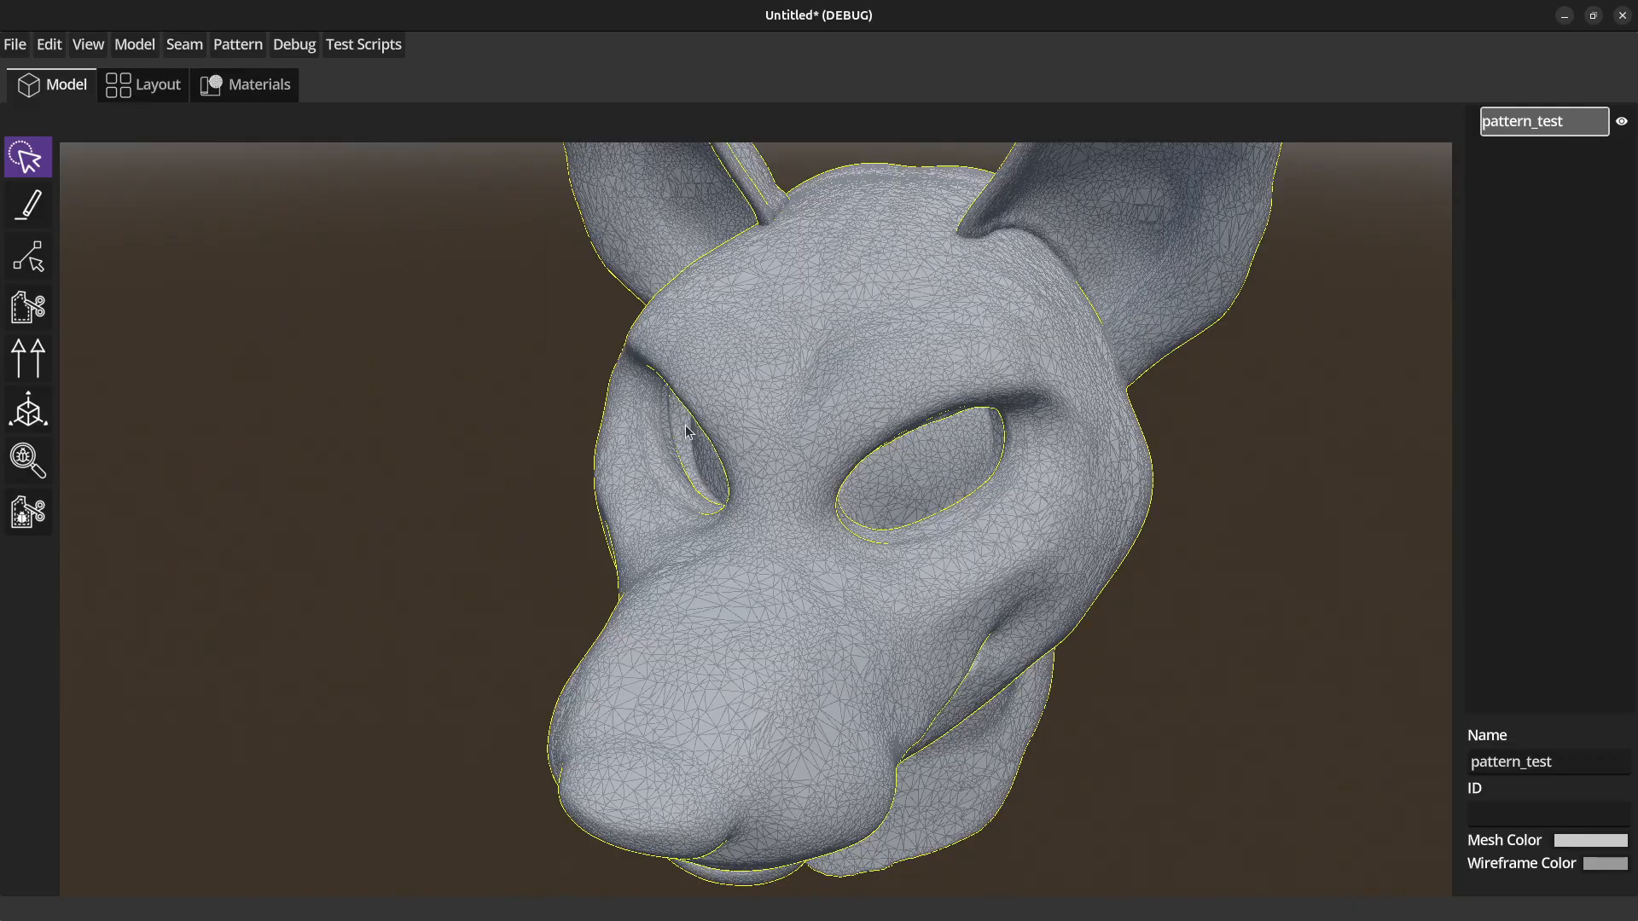
middle_click_drag(524, 518, 500, 523)
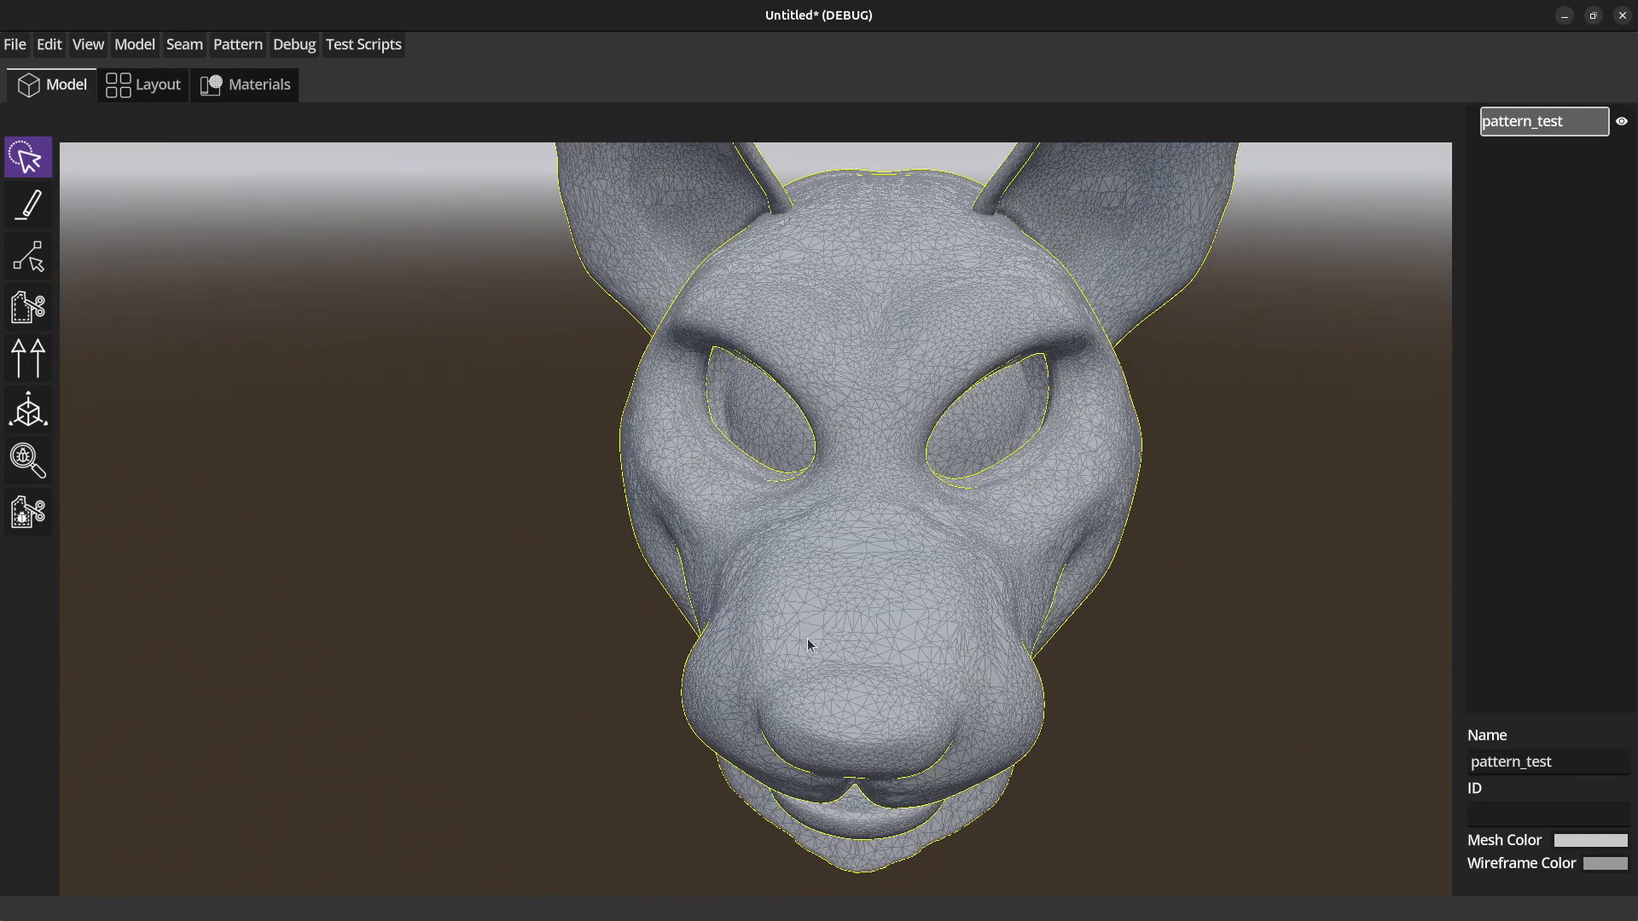
mouse_move(592, 680)
middle_mouse_down()
mouse_move(630, 660)
mouse_move(652, 684)
mouse_move(633, 652)
mouse_move(620, 675)
middle_mouse_up()
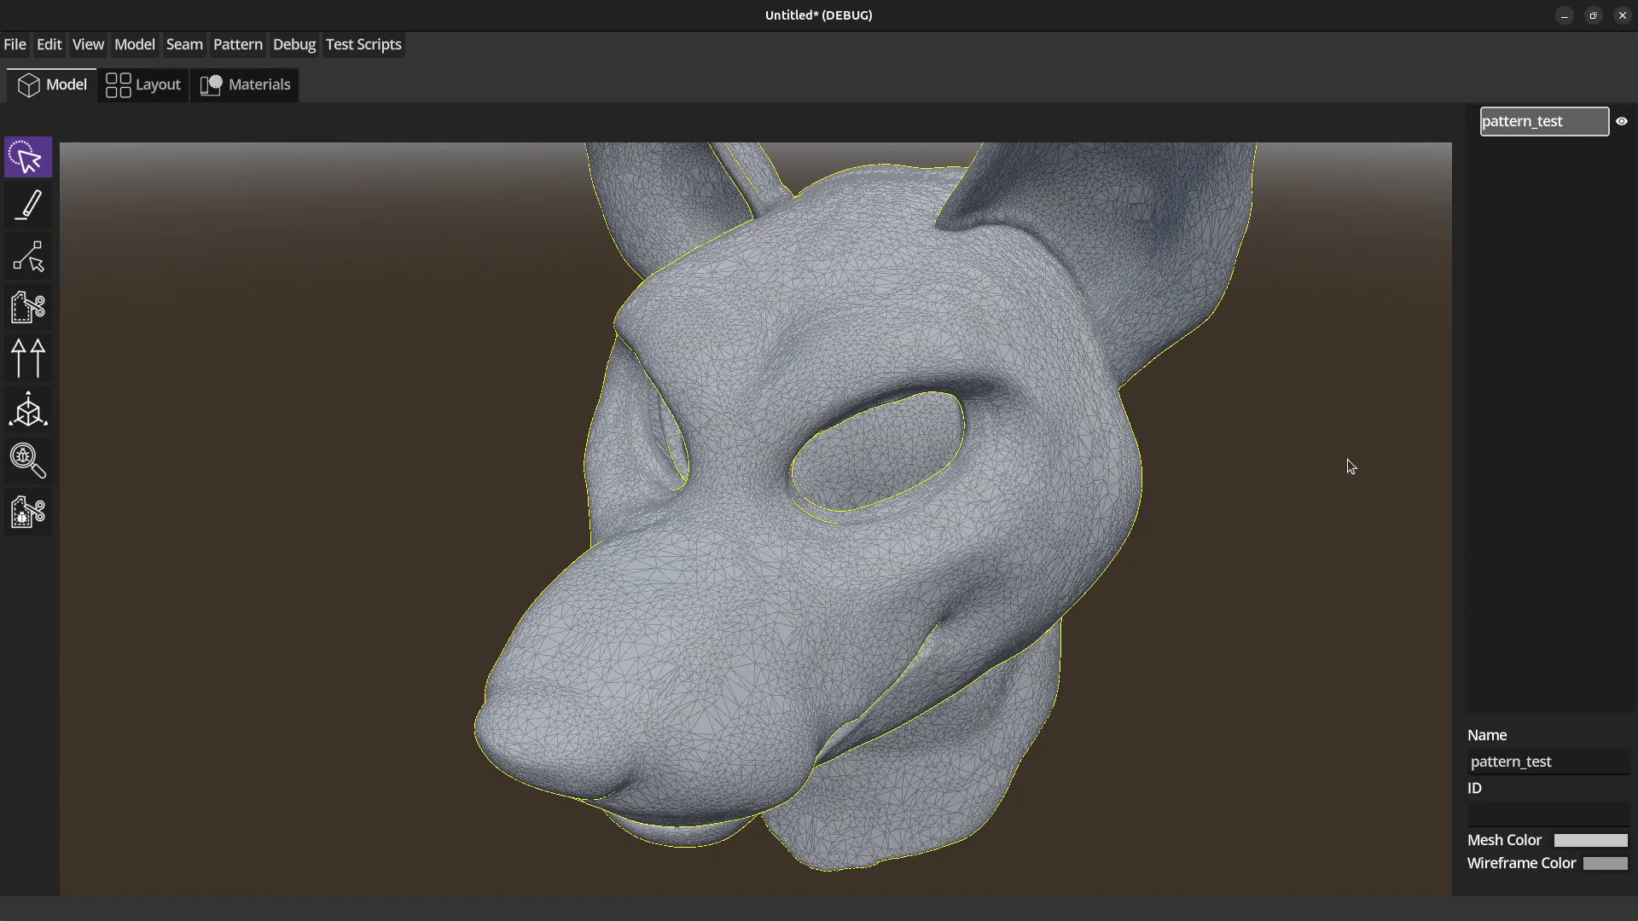
middle_click_drag(1359, 429, 1346, 433)
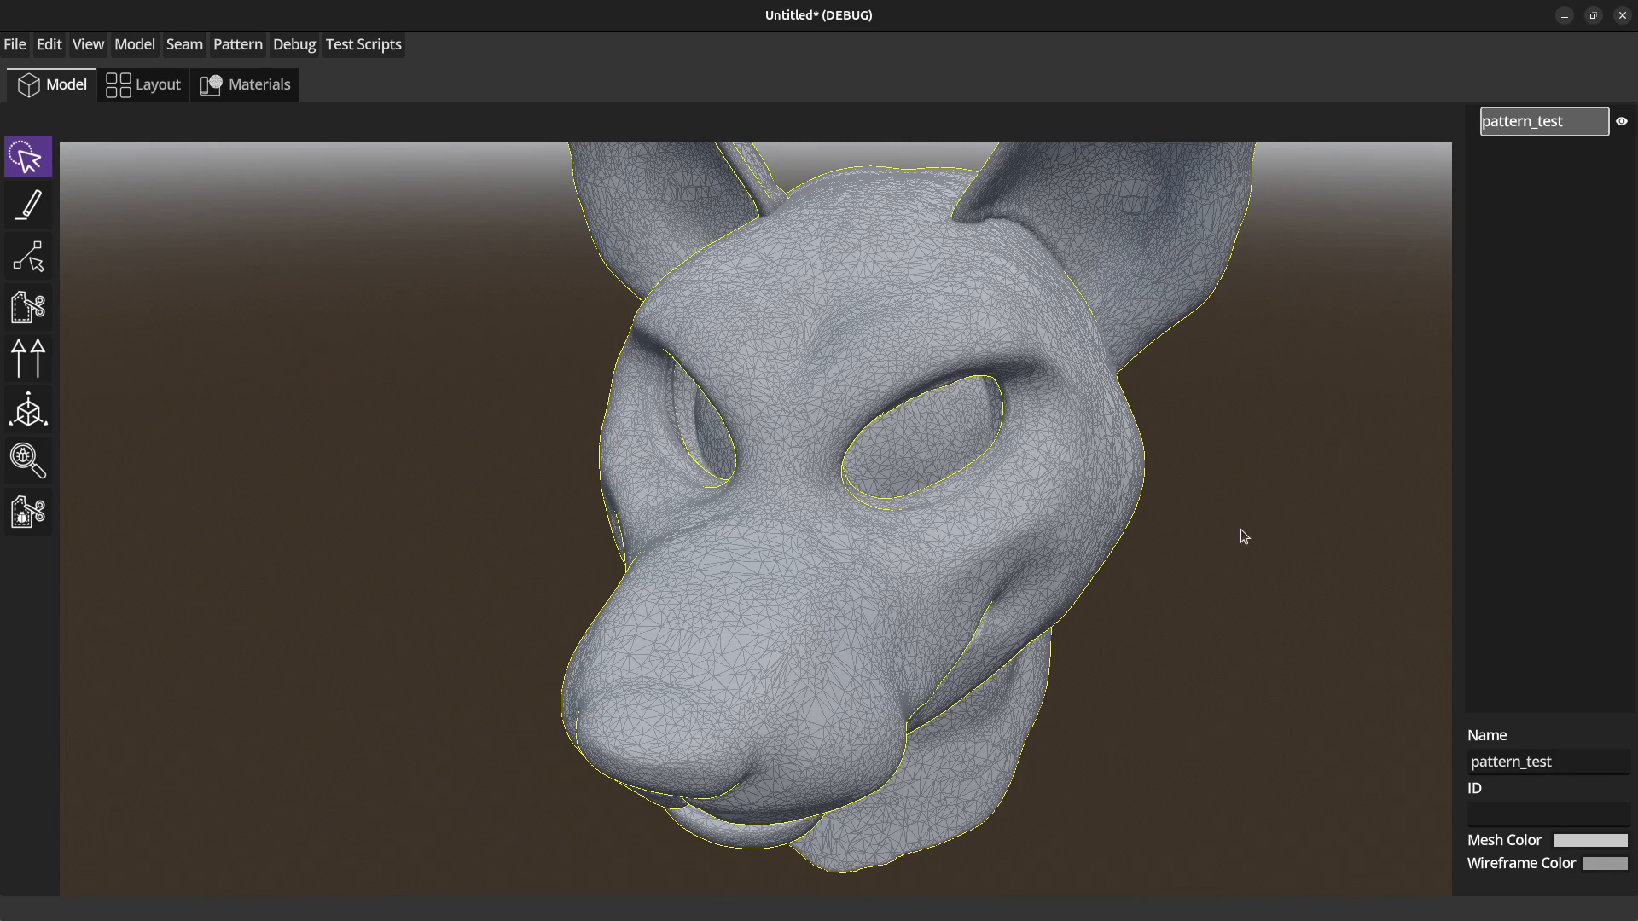
middle_click_drag(1262, 530, 1271, 526)
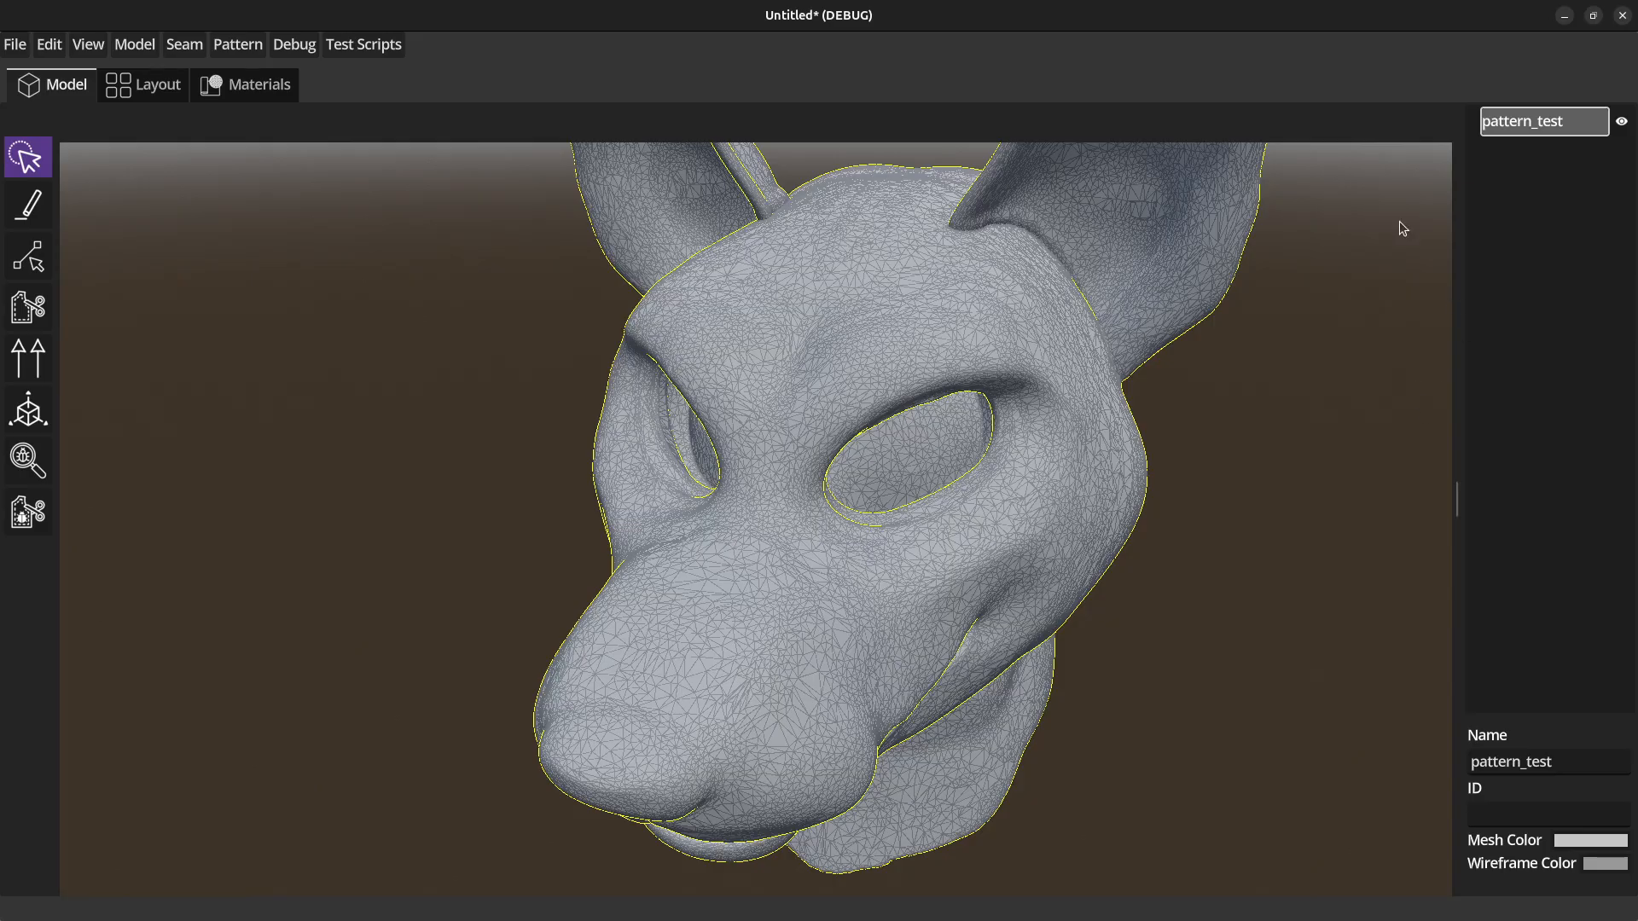
Add a Center X snapline to the pattern_test model.
left_click(1532, 125)
right_click(1532, 125)
mouse_move(1510, 229)
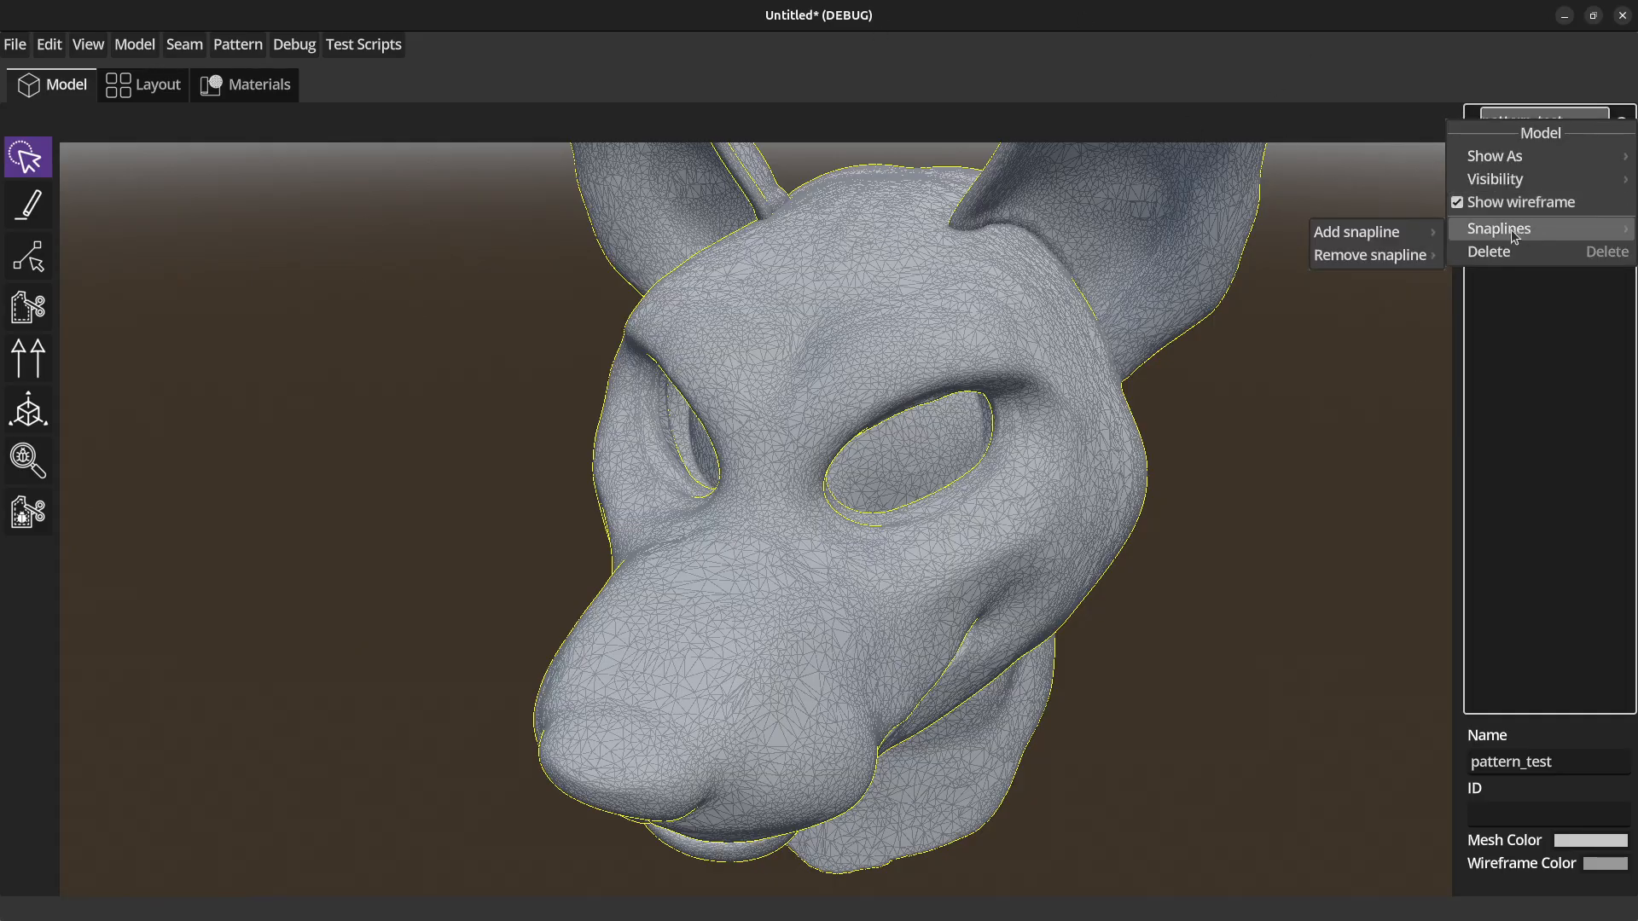
mouse_move(1352, 246)
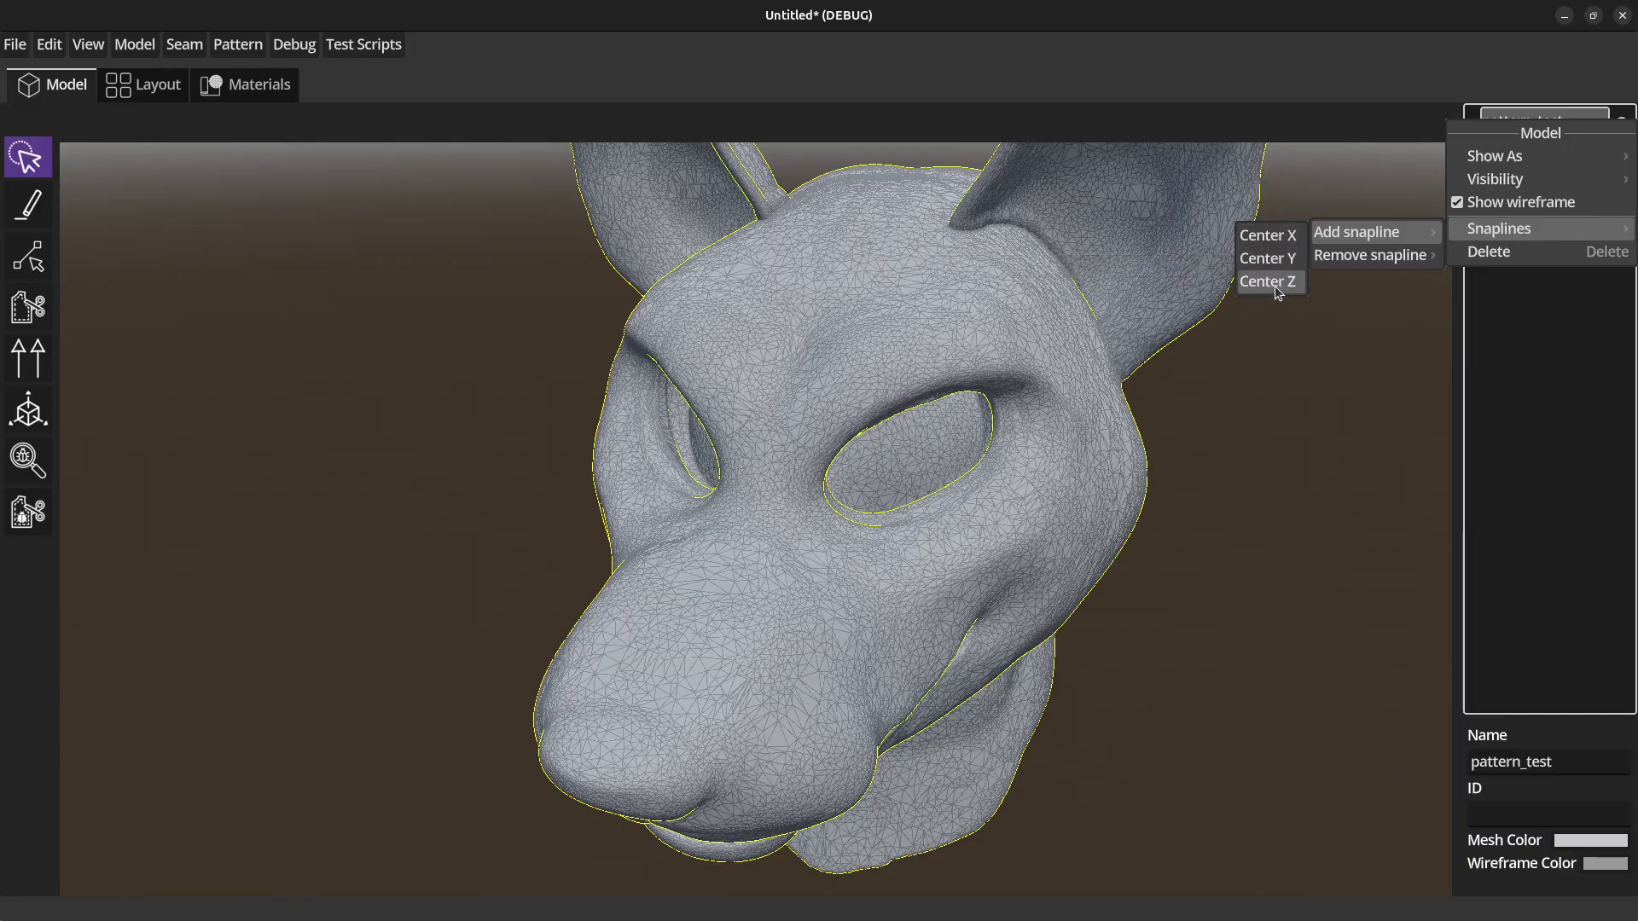
left_click(1269, 235)
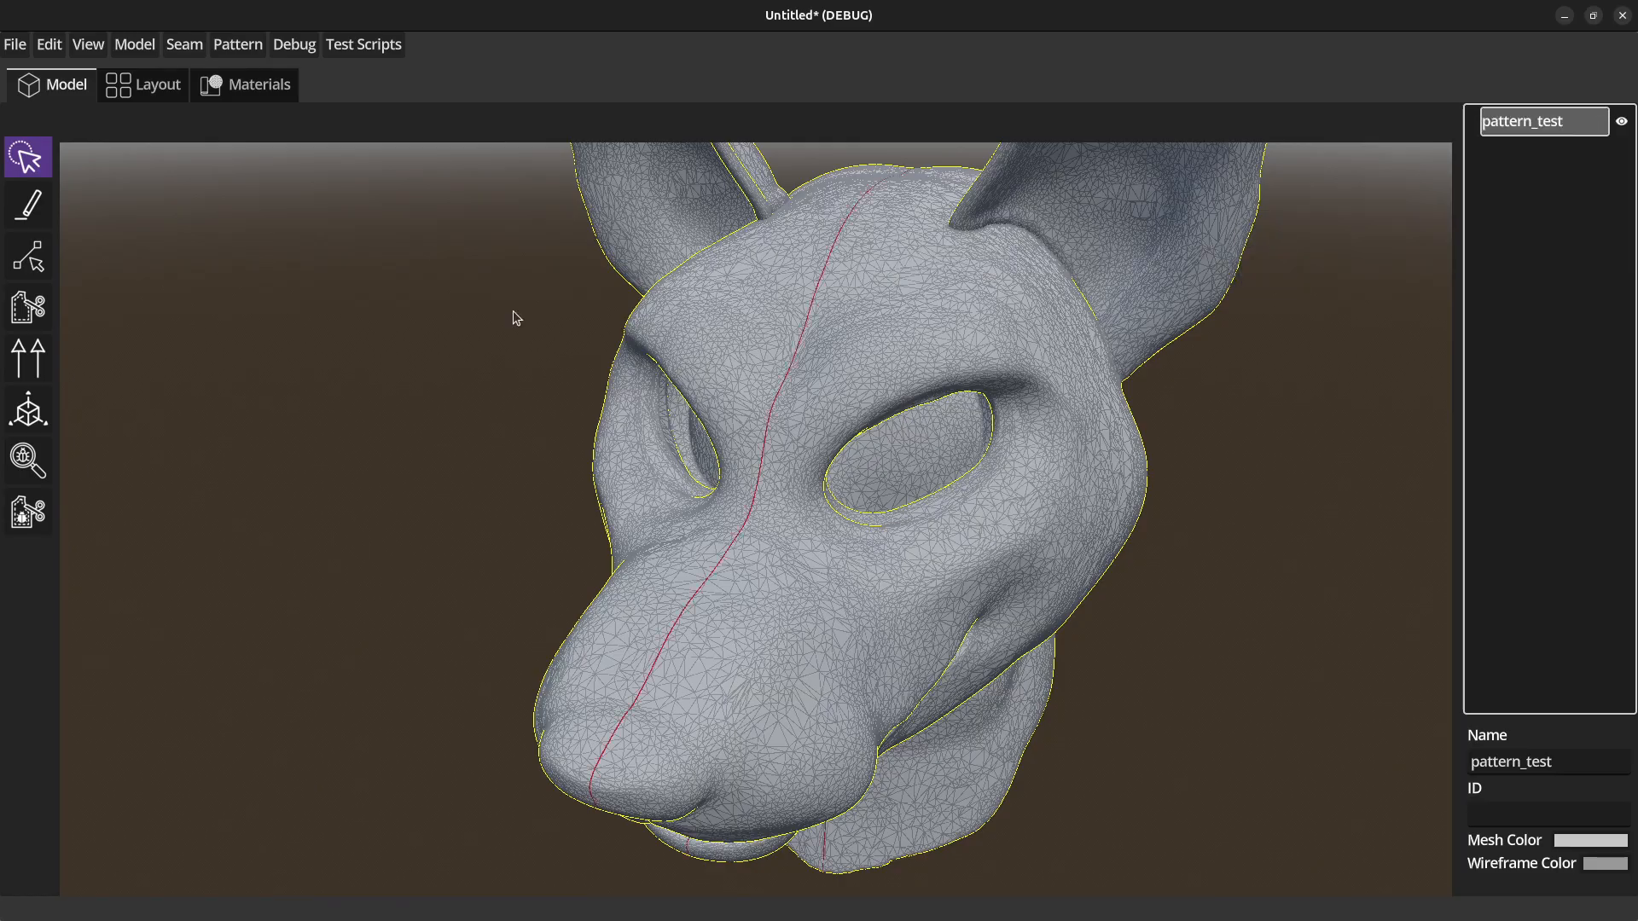
Add a Center Y snapline to the pattern_test model.
middle_click_drag(296, 472, 326, 452)
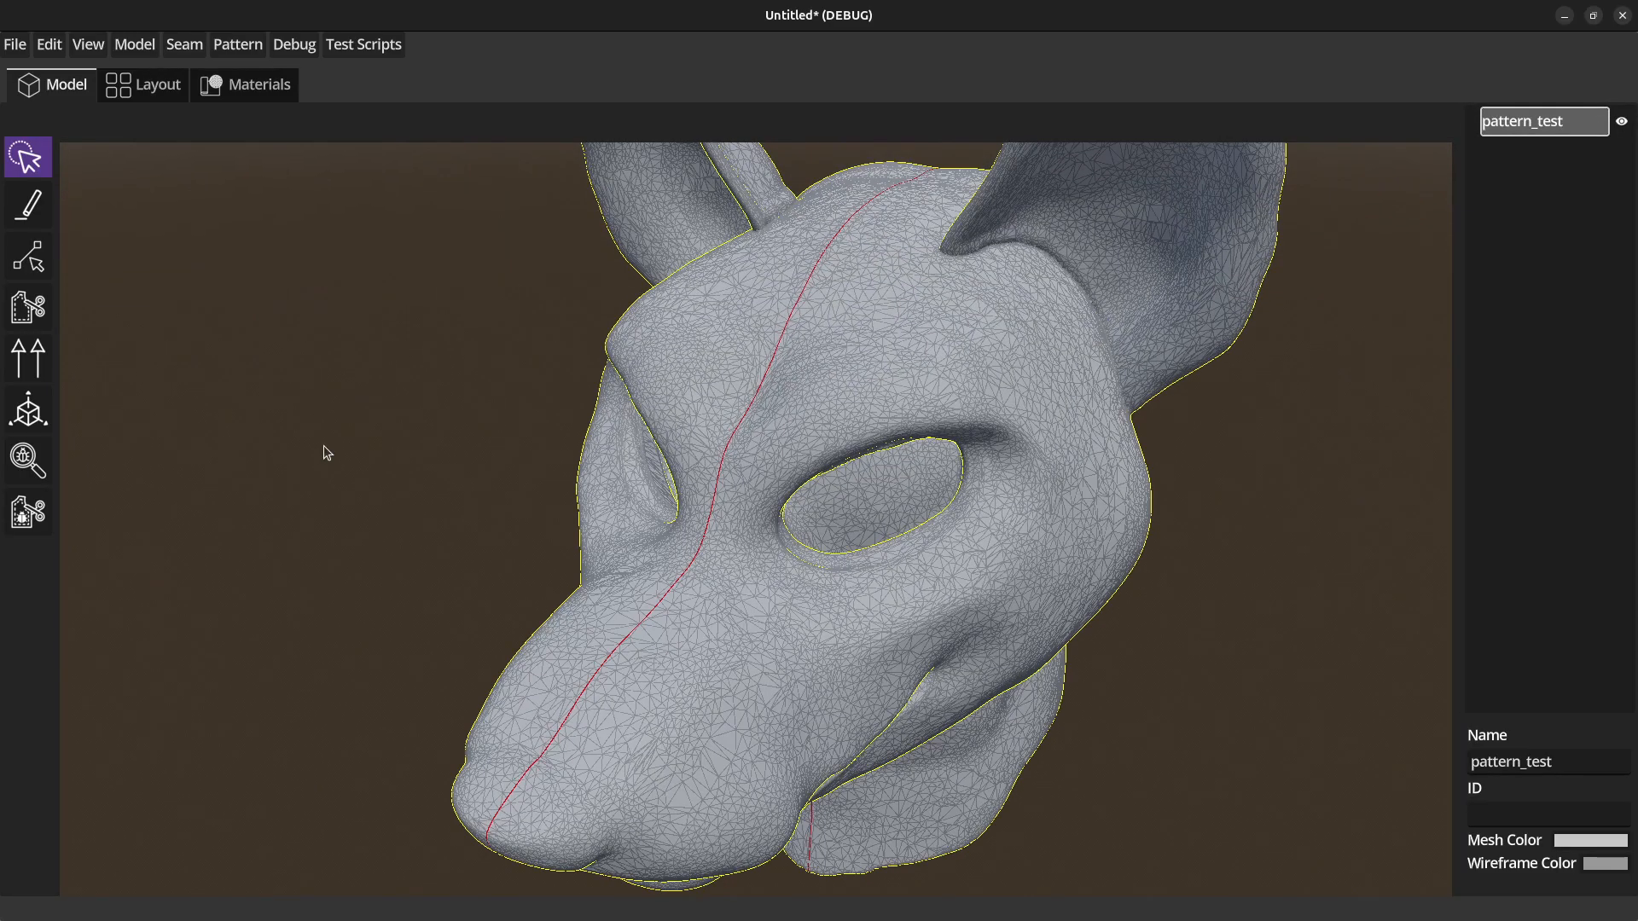
right_click(1498, 133)
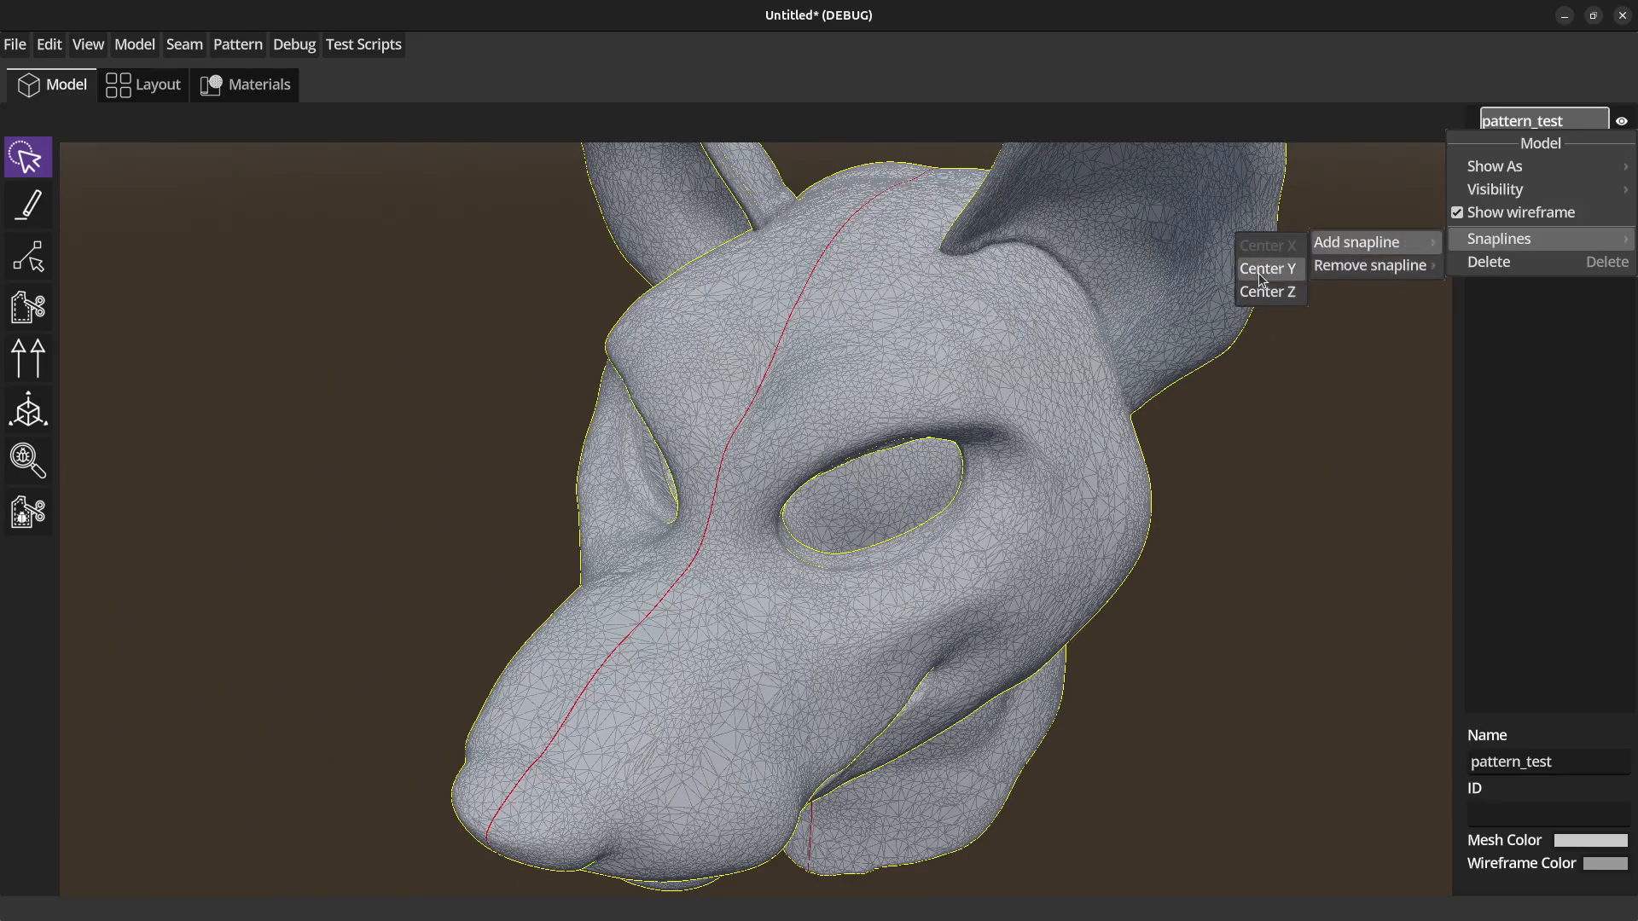
left_click(1262, 269)
mouse_move(267, 586)
middle_mouse_down()
mouse_move(319, 590)
mouse_move(301, 616)
mouse_move(254, 574)
middle_mouse_up()
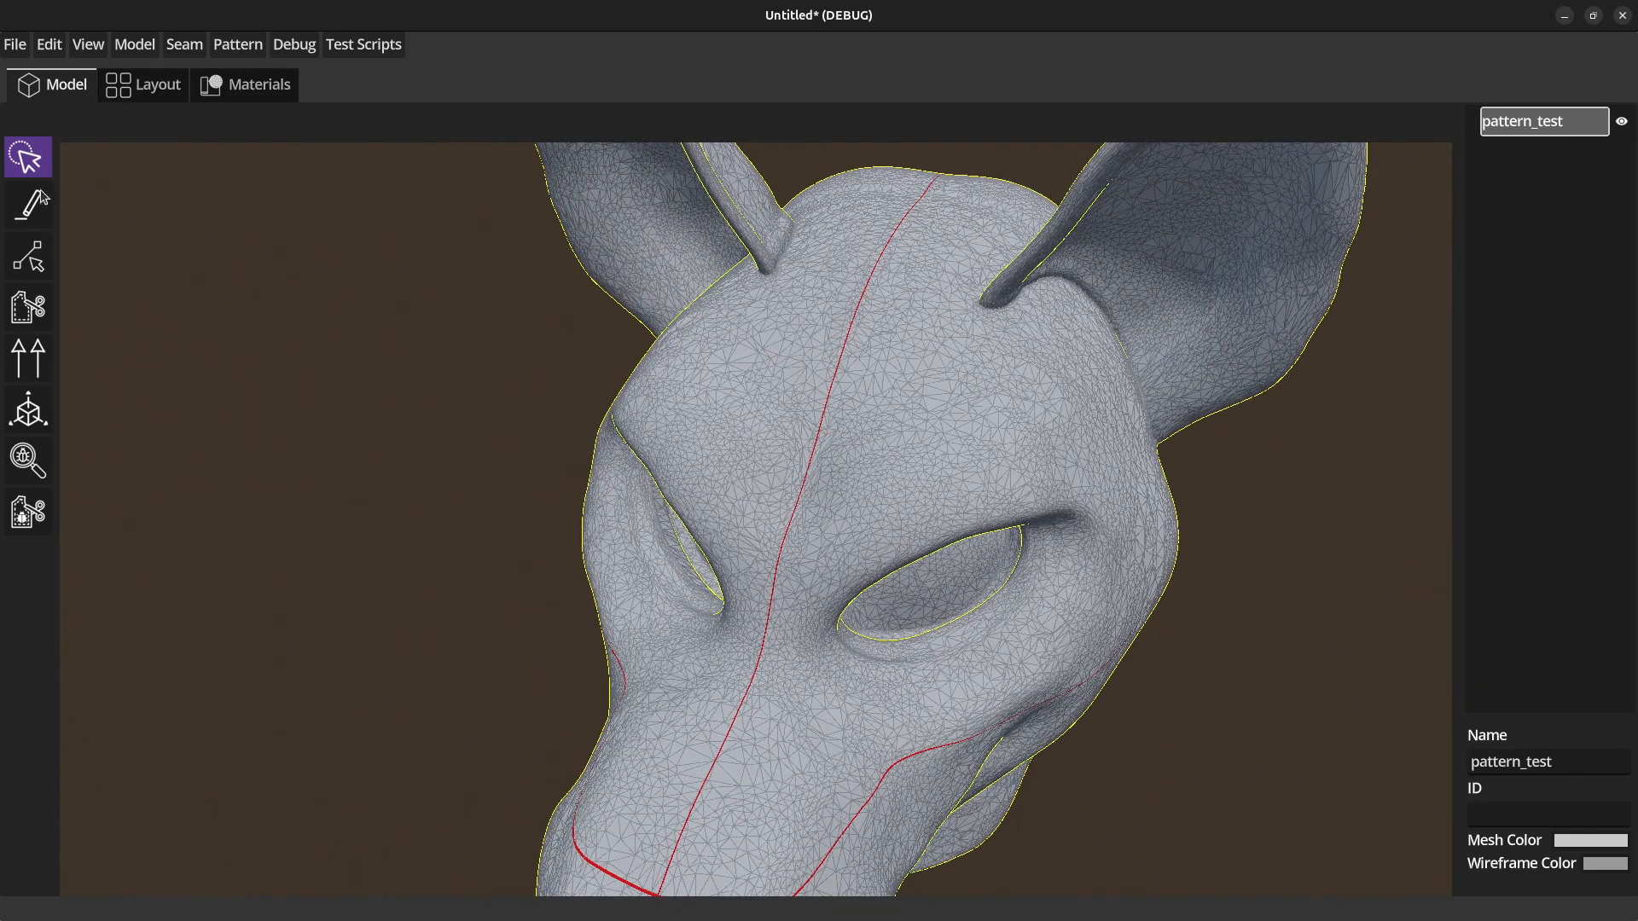
Draw a six-point seam looping across one side of the forehead, starting and ending on the Center X snapline.
left_click(23, 207)
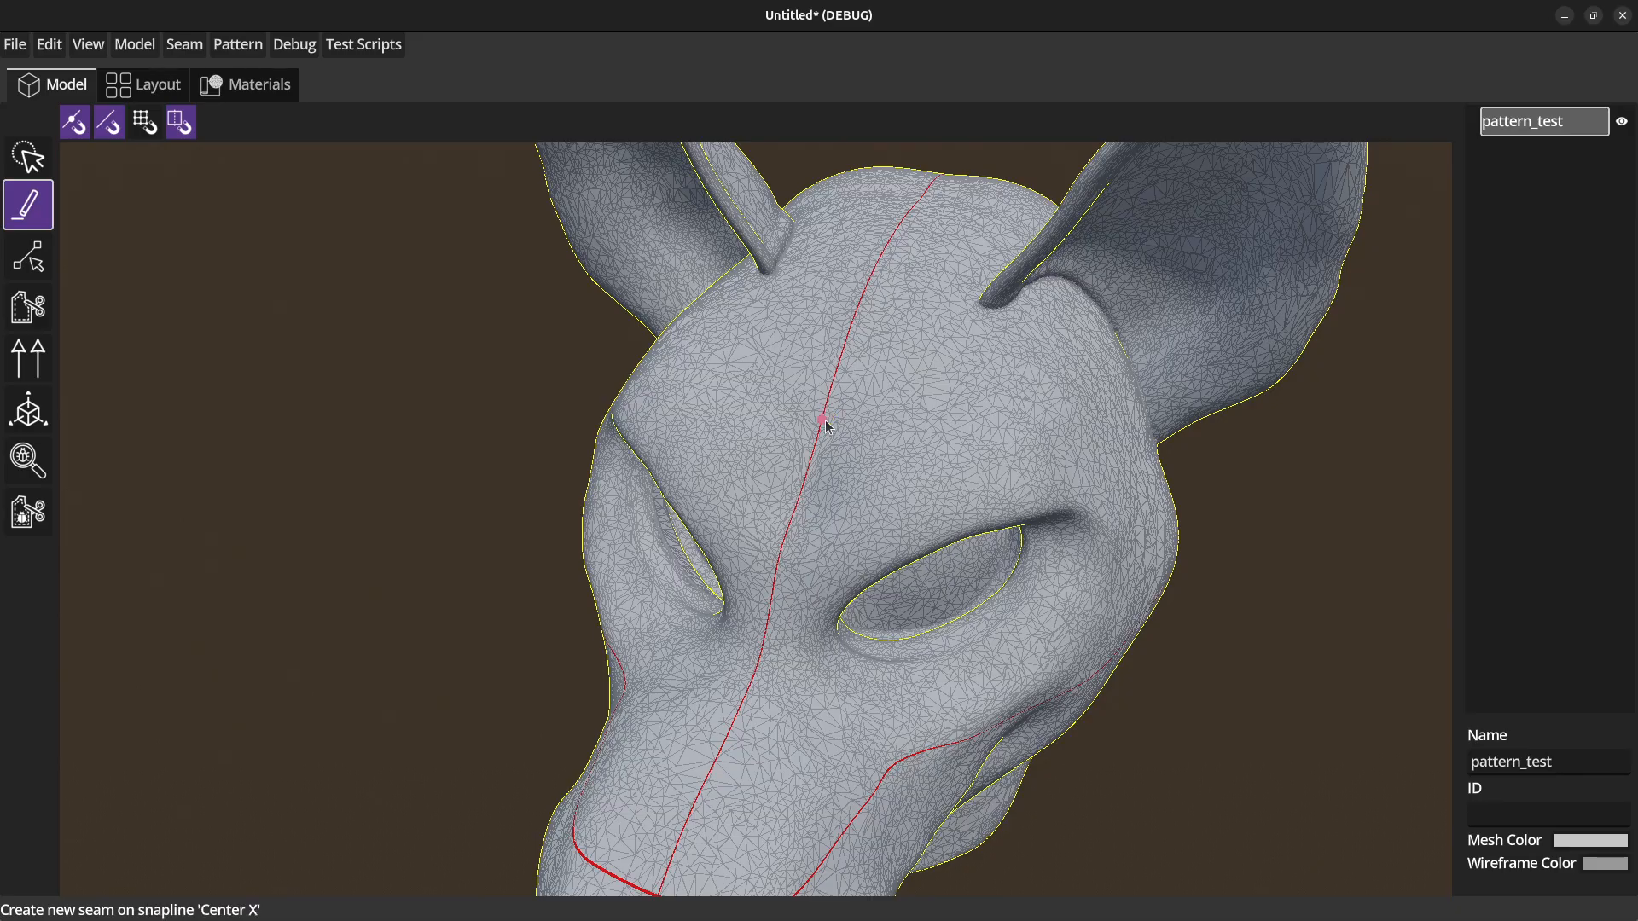
left_click(809, 468)
left_click(931, 464)
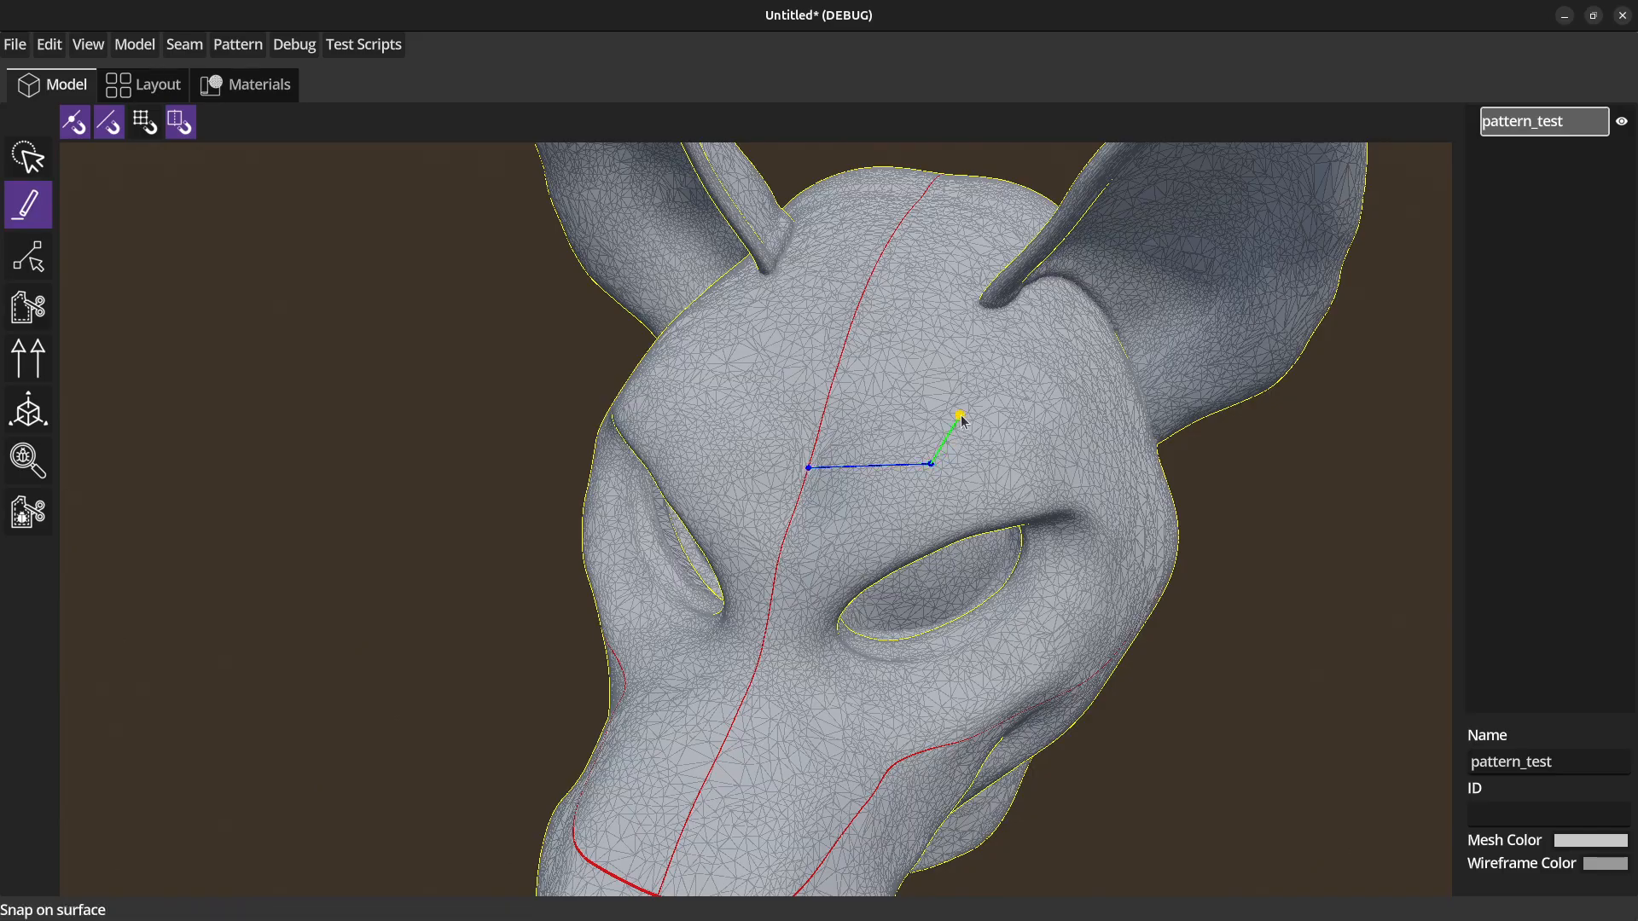
left_click(960, 414)
left_click(944, 352)
left_click(906, 335)
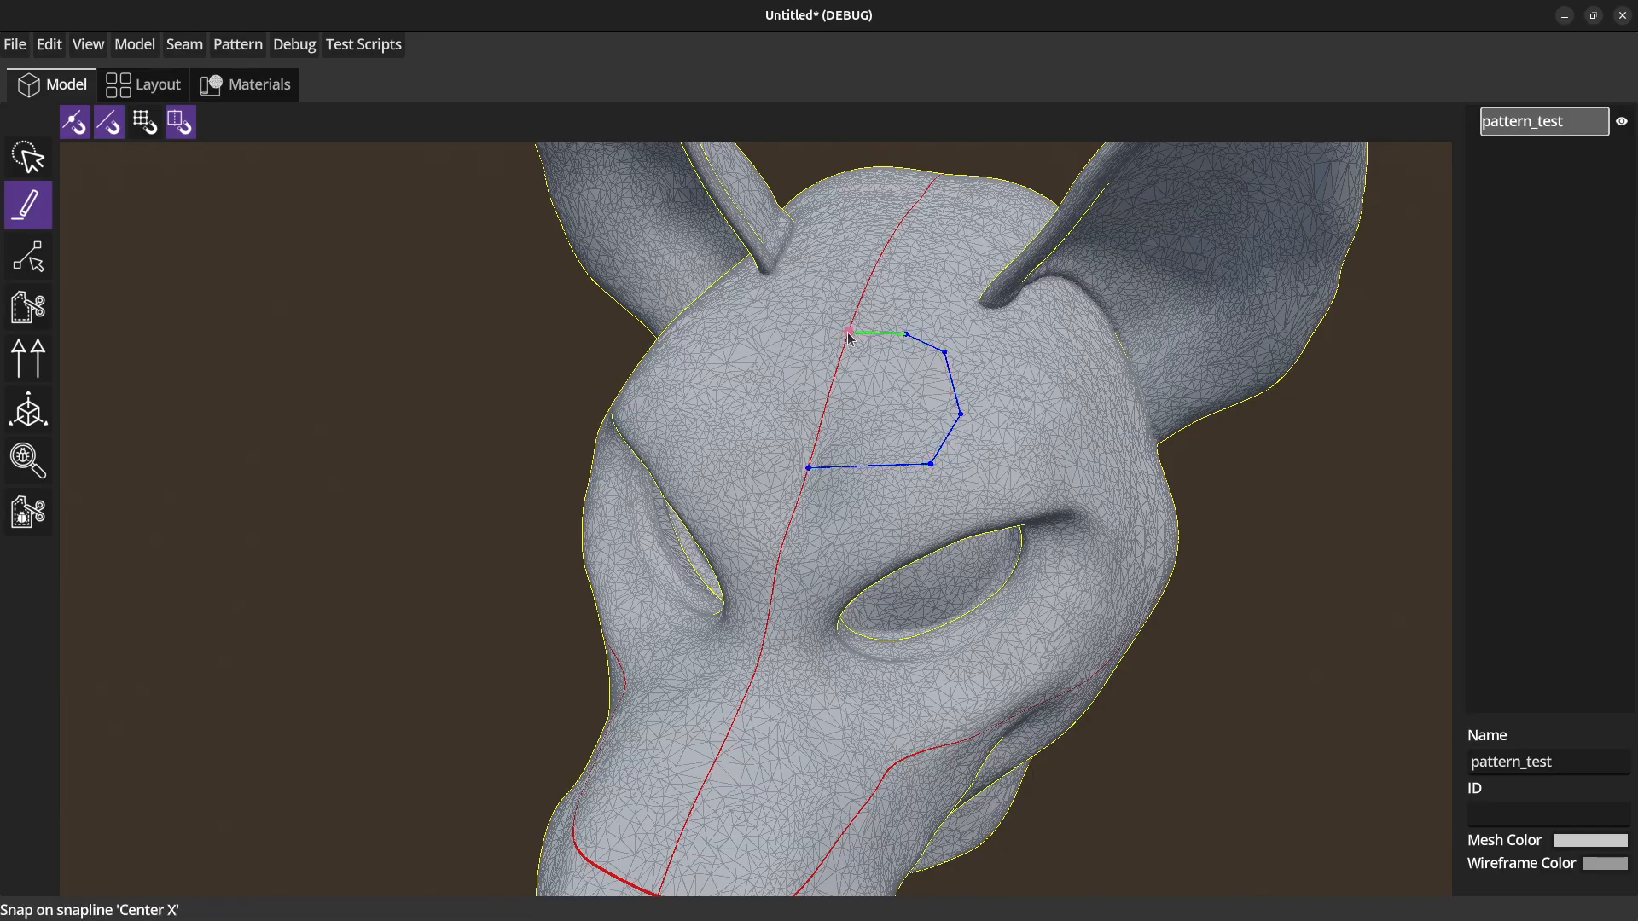
left_click(849, 334)
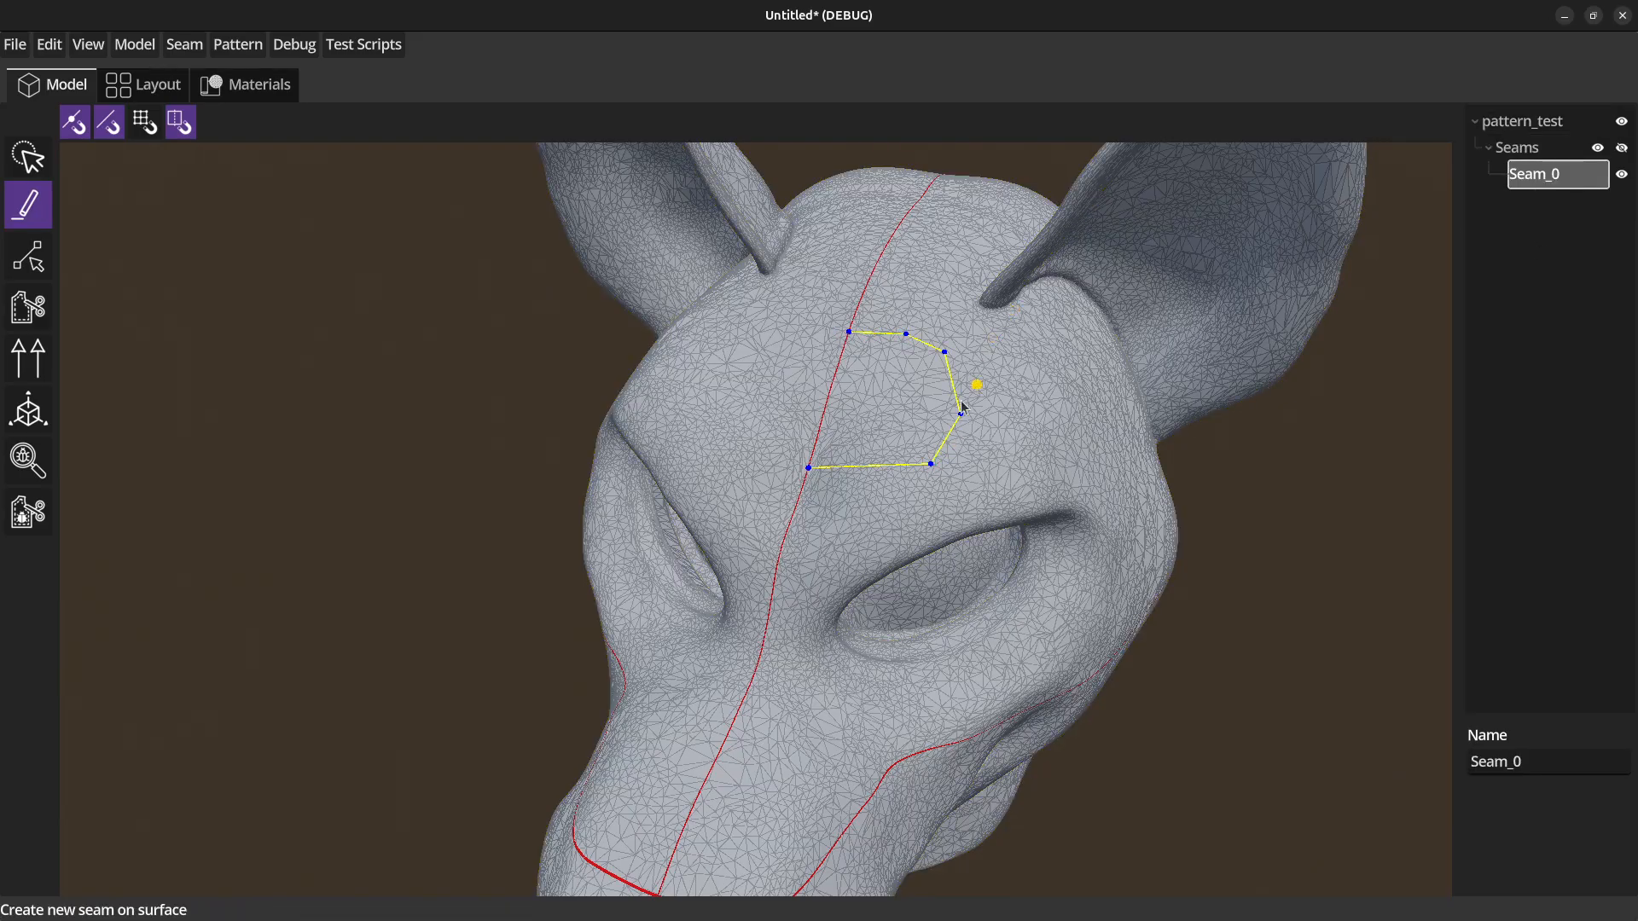
Mirror Seam_0 across the head's centre line and move the original seam's lower outer point inward and up.
right_click(1546, 181)
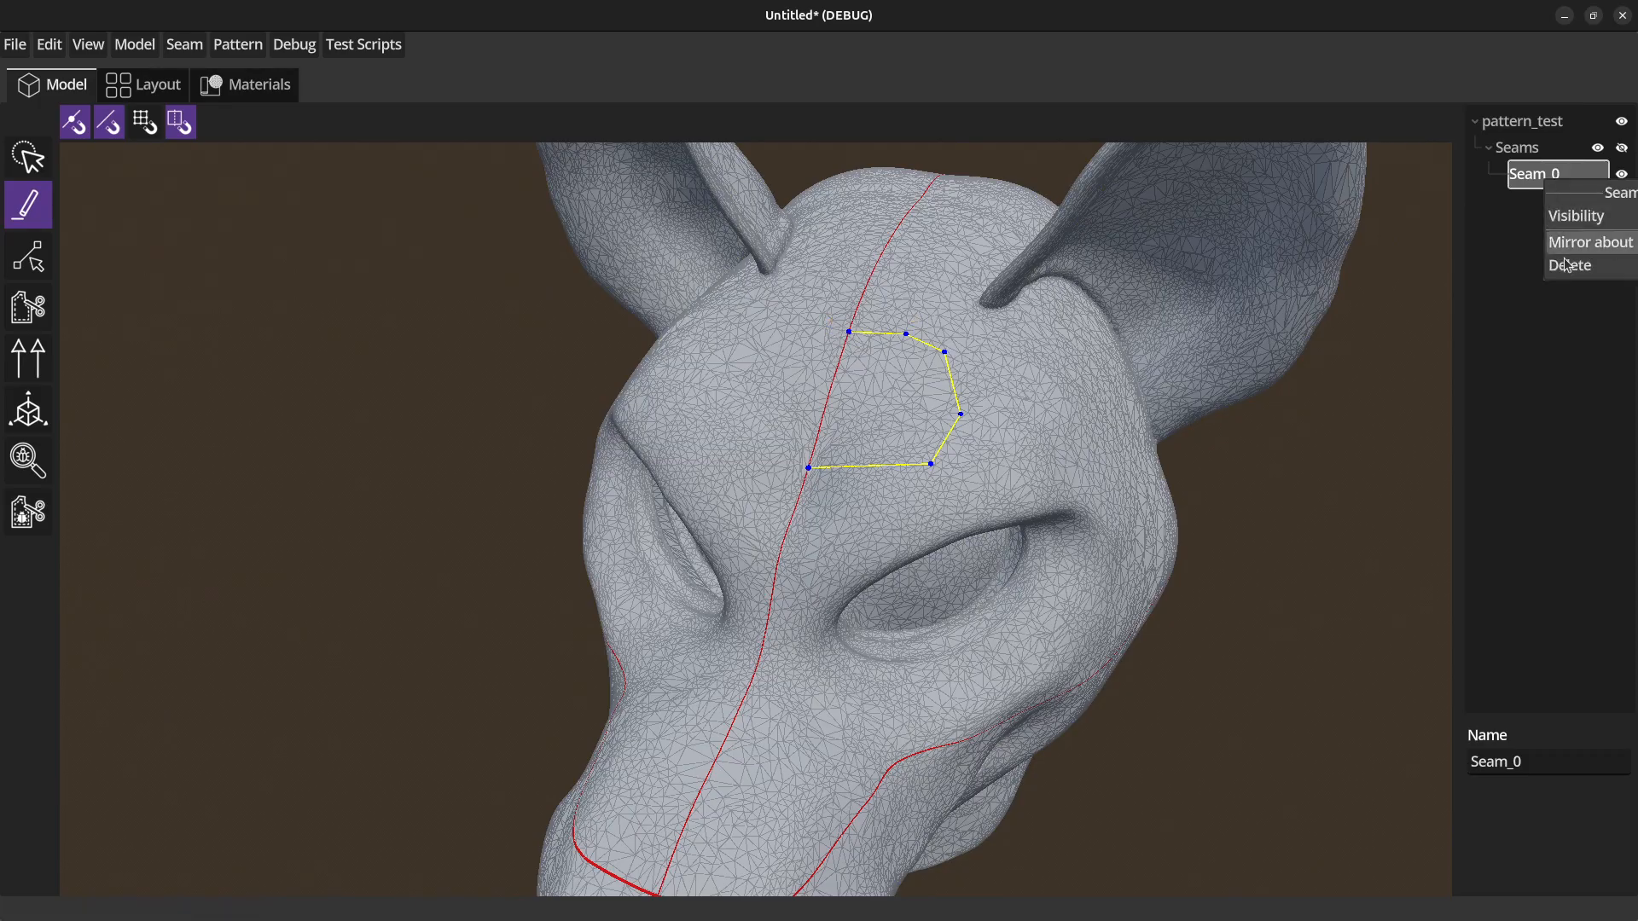
mouse_move(1562, 242)
left_click(1512, 248)
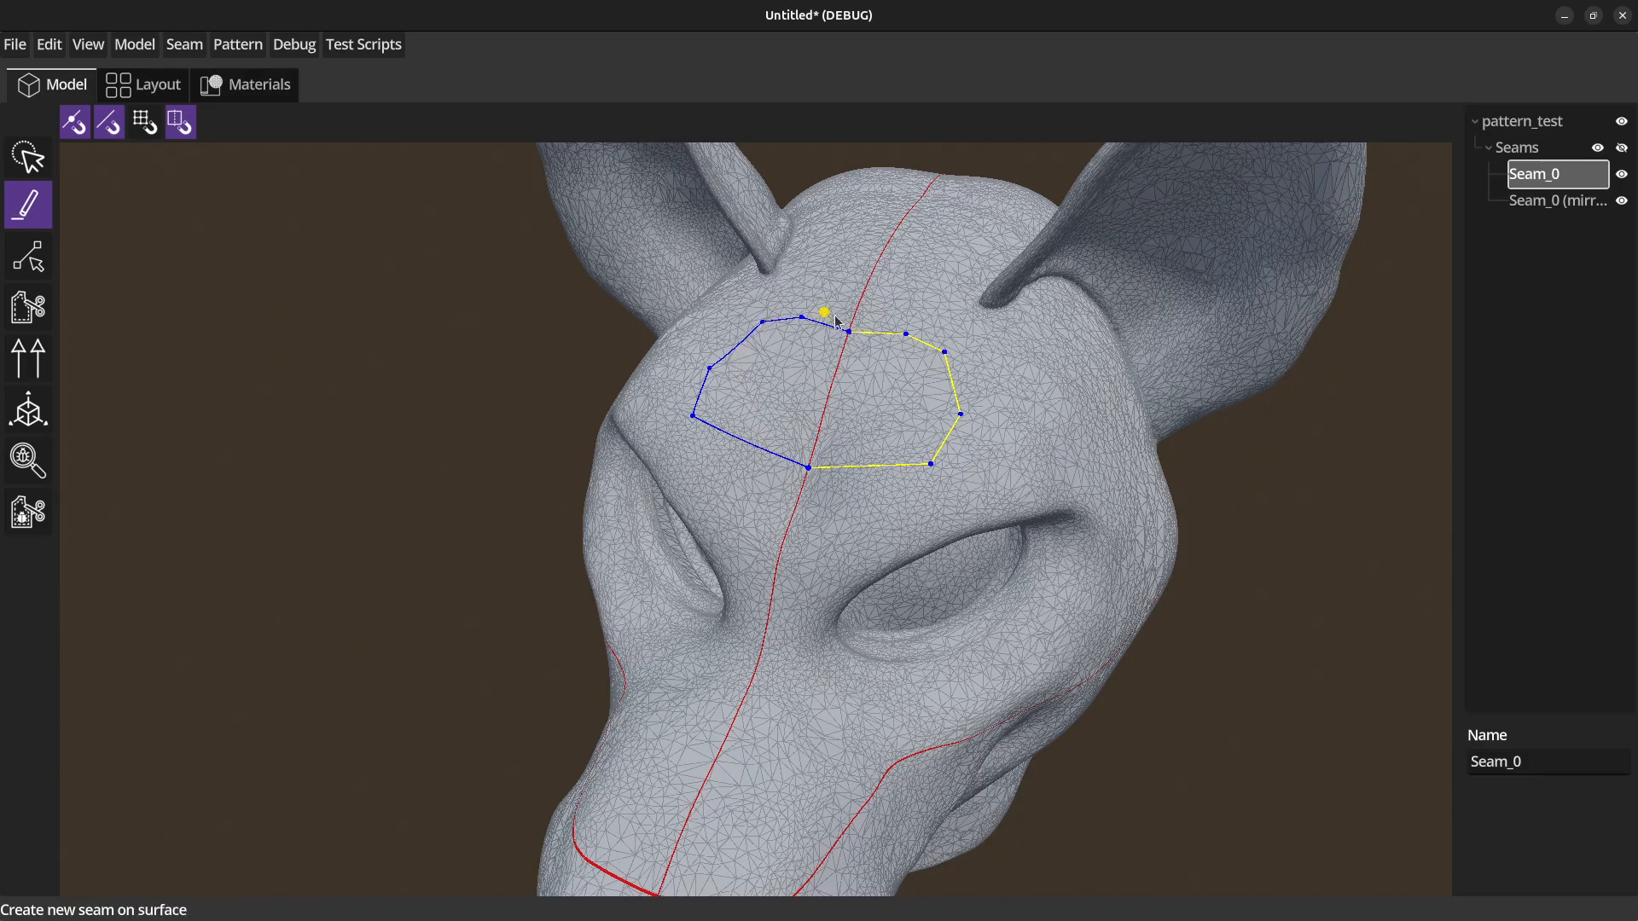
left_click(38, 266)
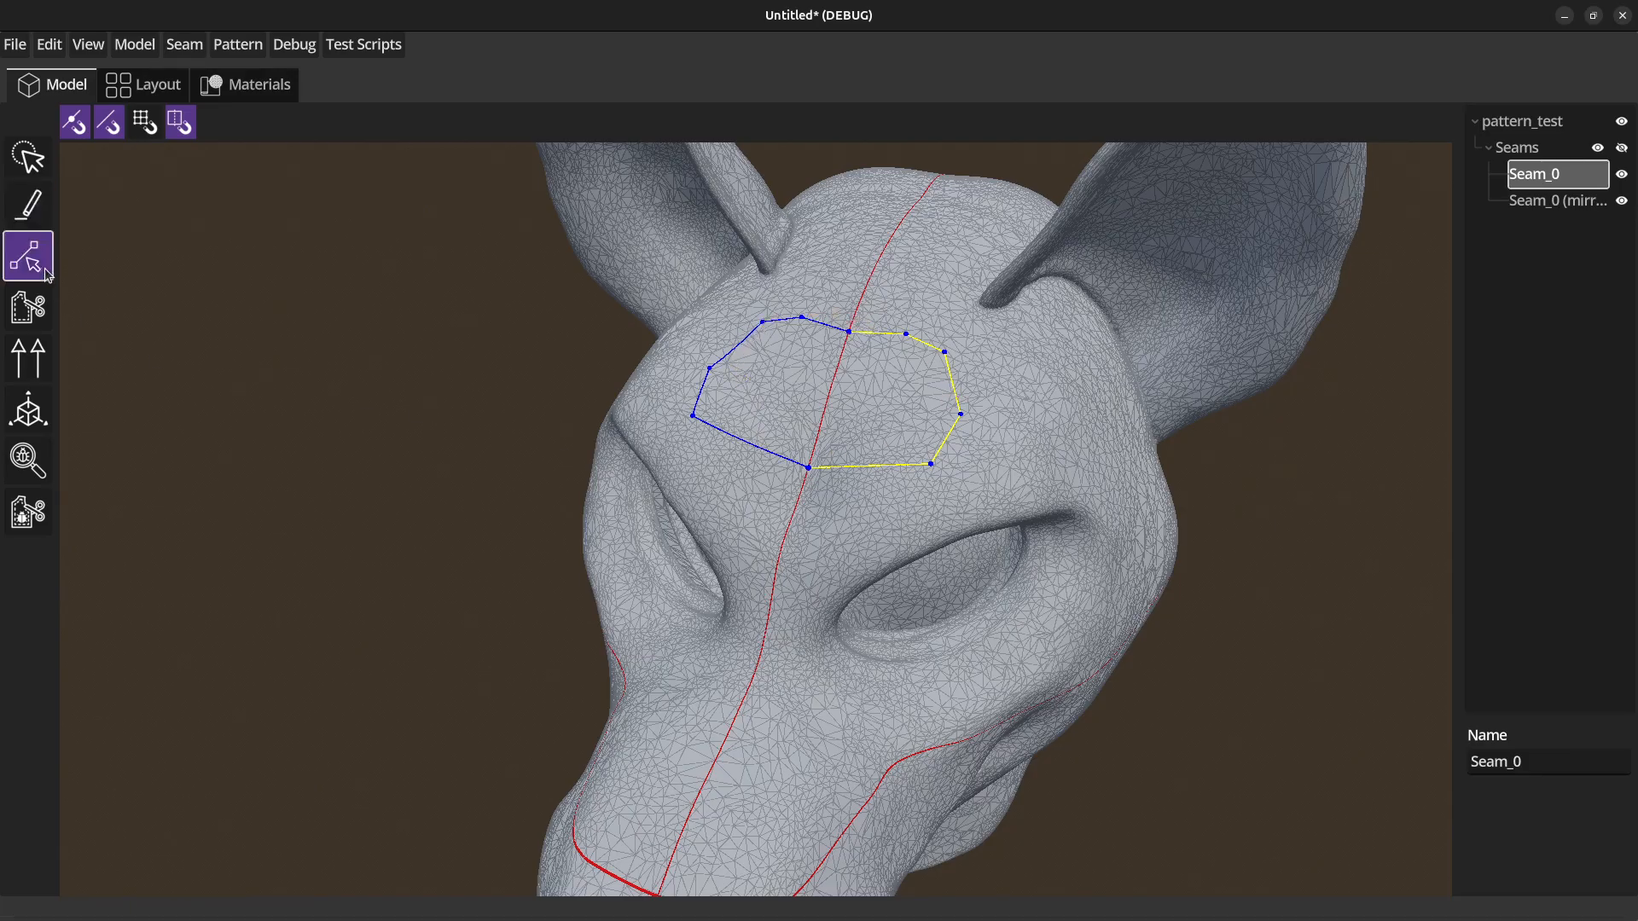
left_click_drag(933, 466, 912, 438)
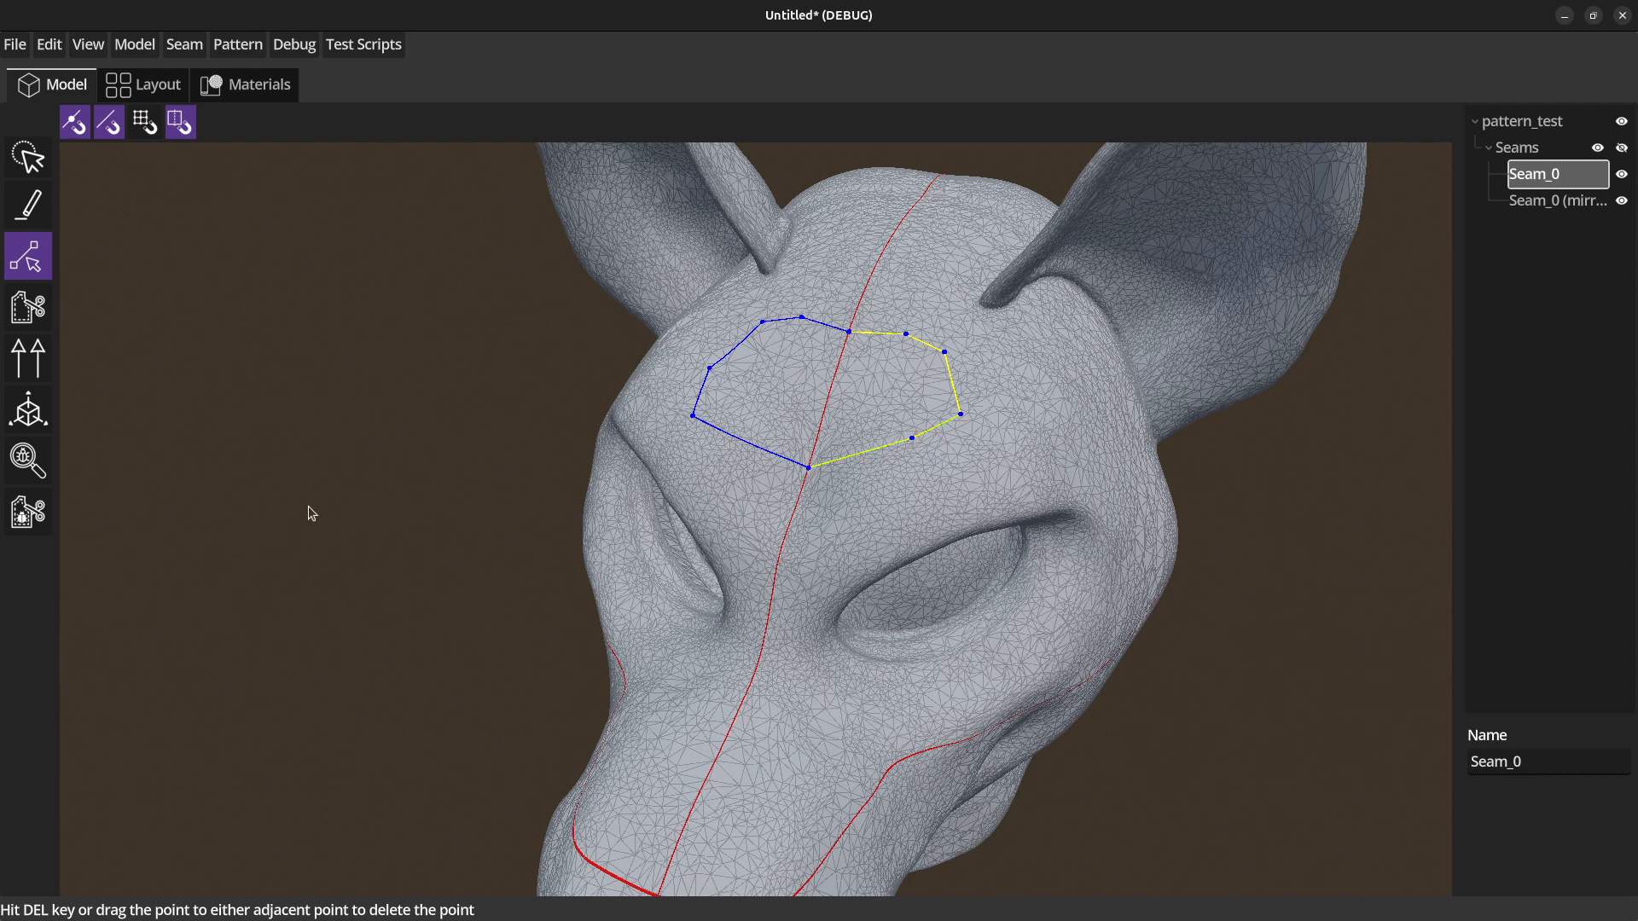
Draw a three-point seam inside the mirrored forehead outline, from its outer upper vertex to a point on its lower seam line.
left_click(28, 205)
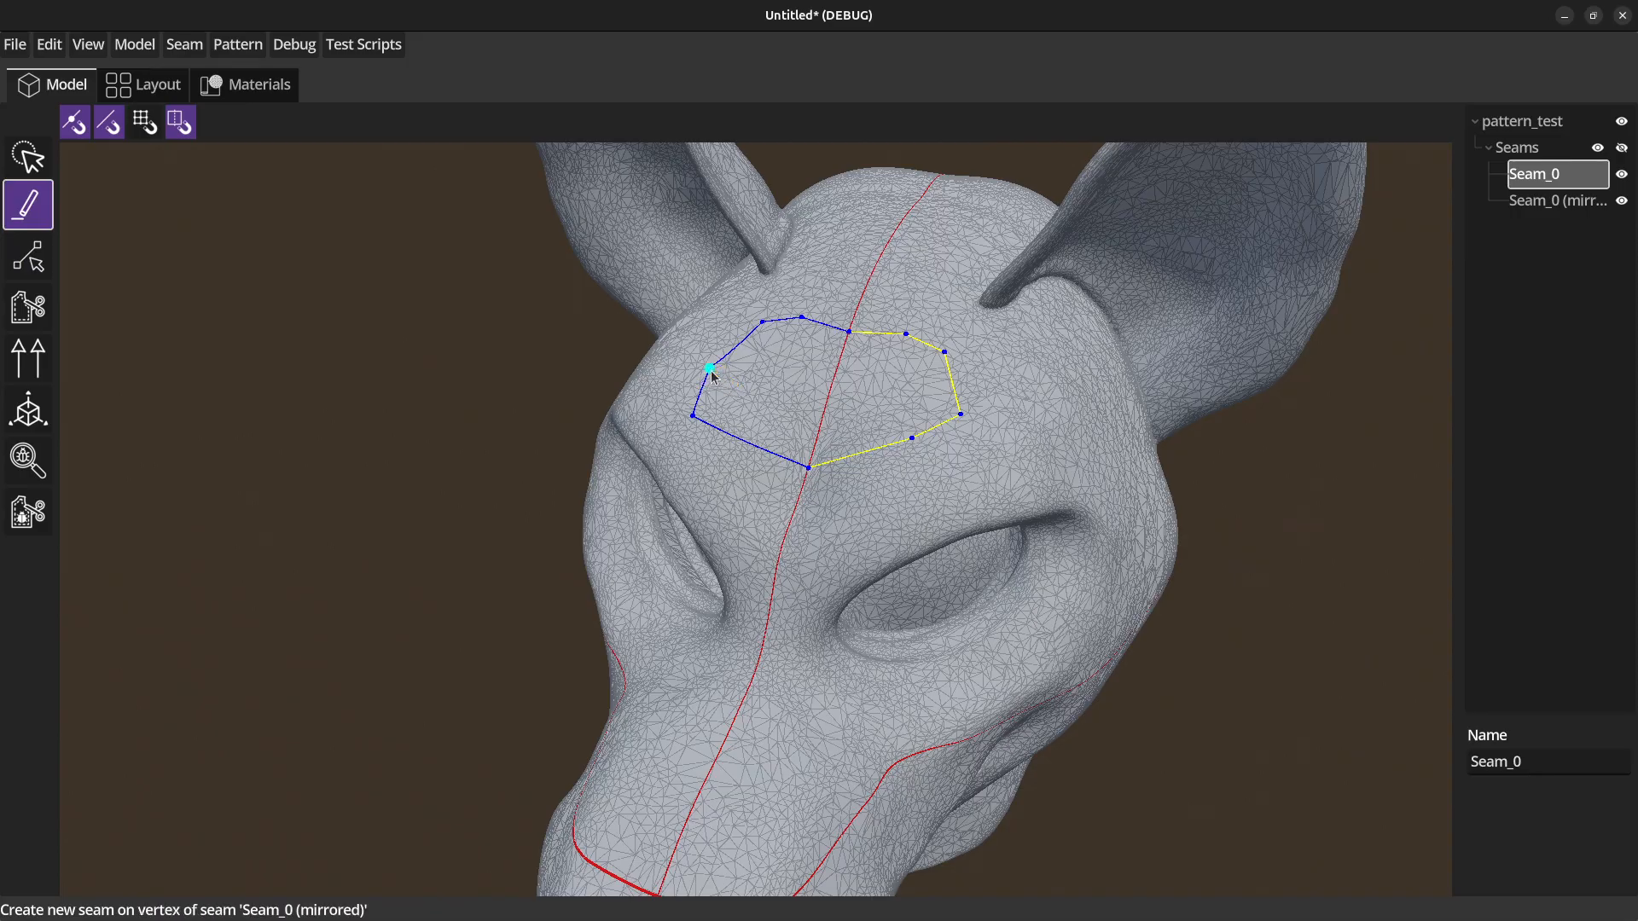
left_click(711, 372)
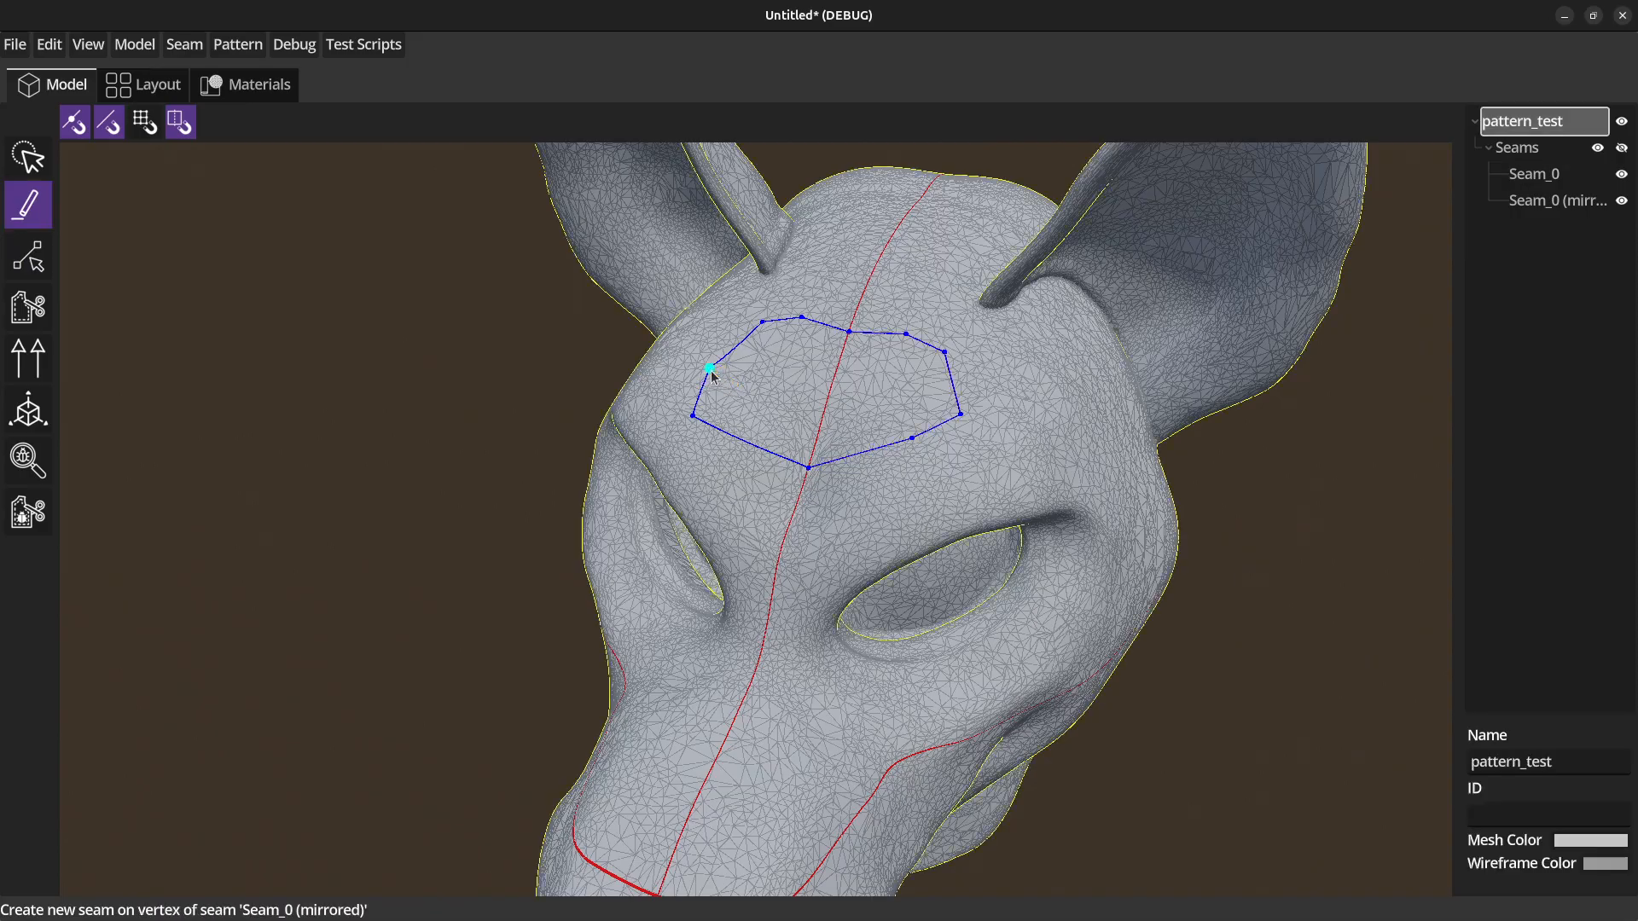
left_click(758, 395)
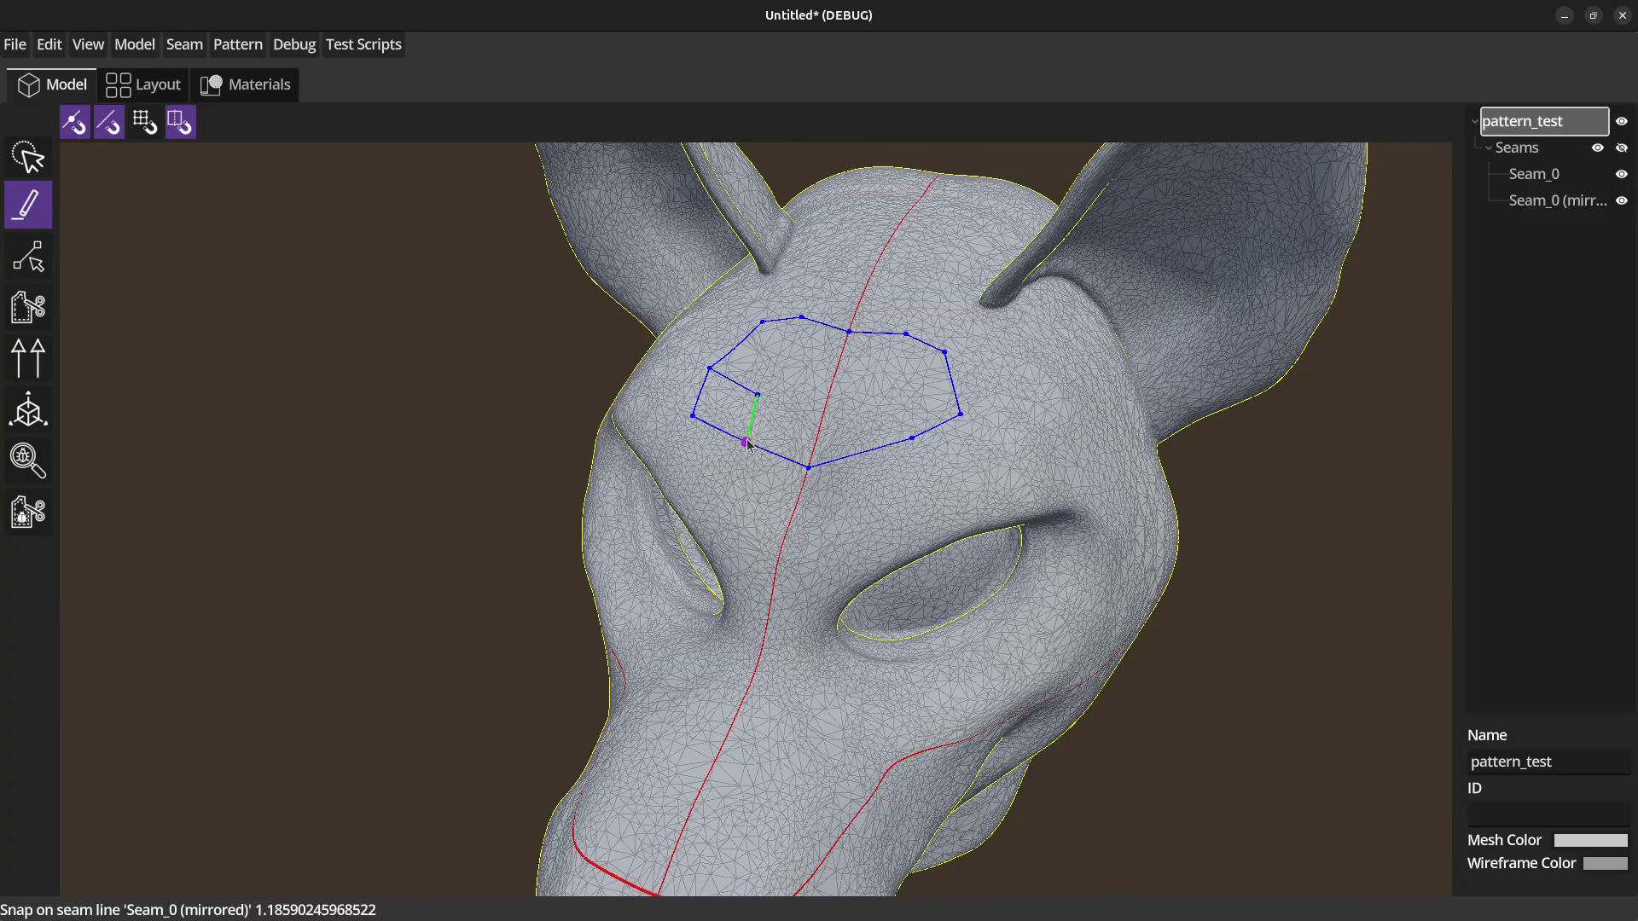
left_click(748, 444)
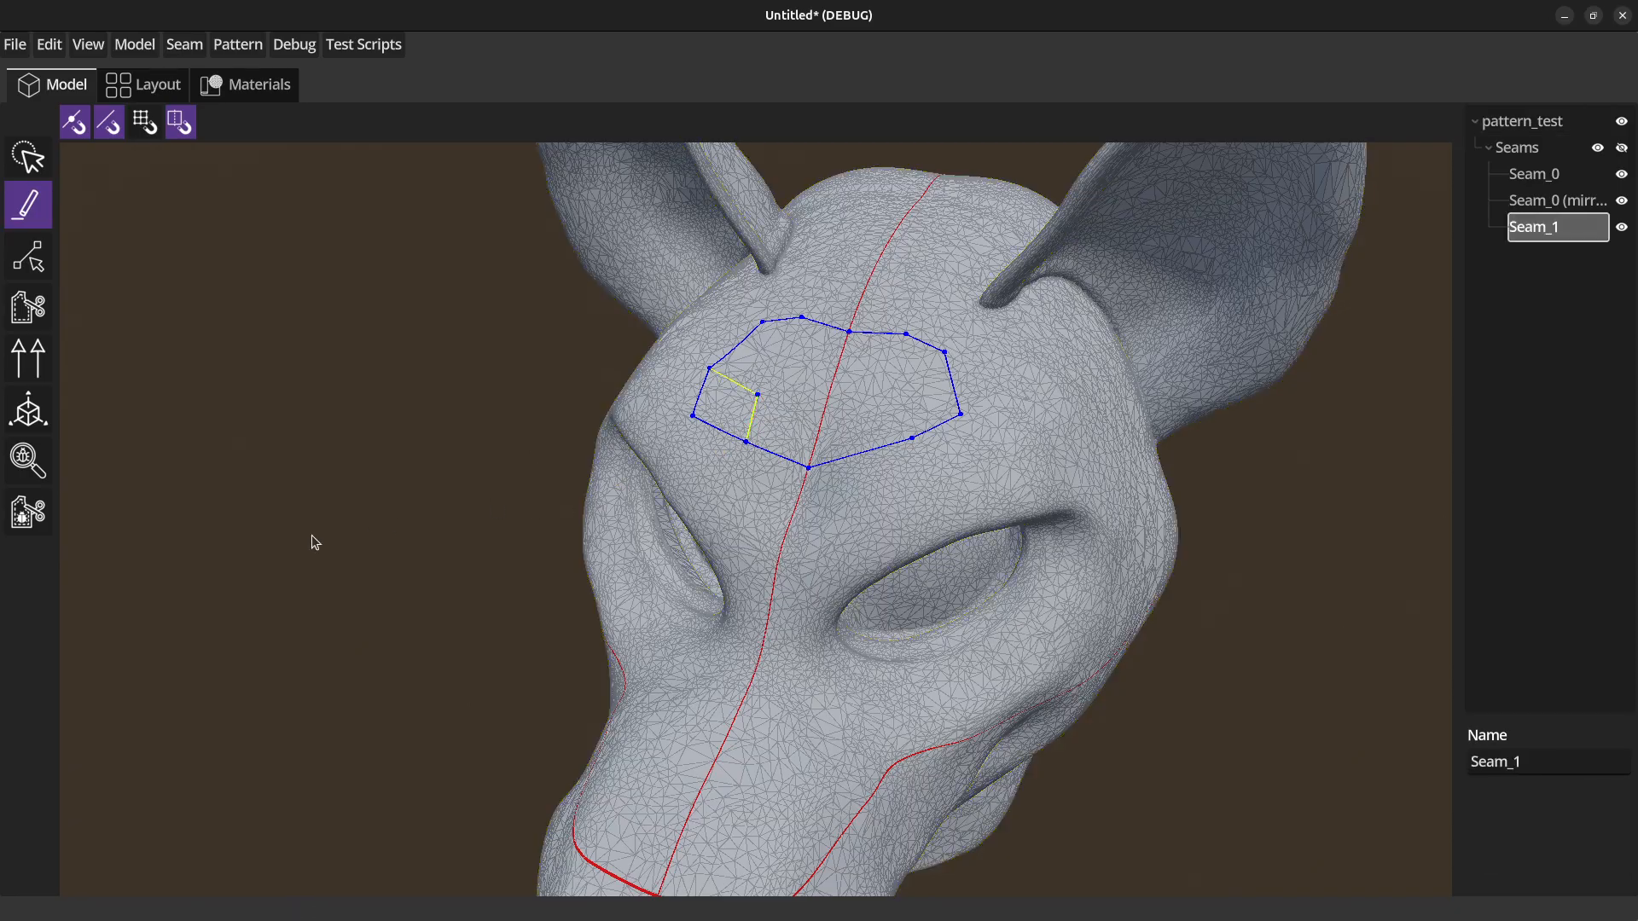
Enable snapping to topo vertices and draw a small self-connecting seam on mesh vertices above the eye, below the mirrored seam.
left_click(145, 122)
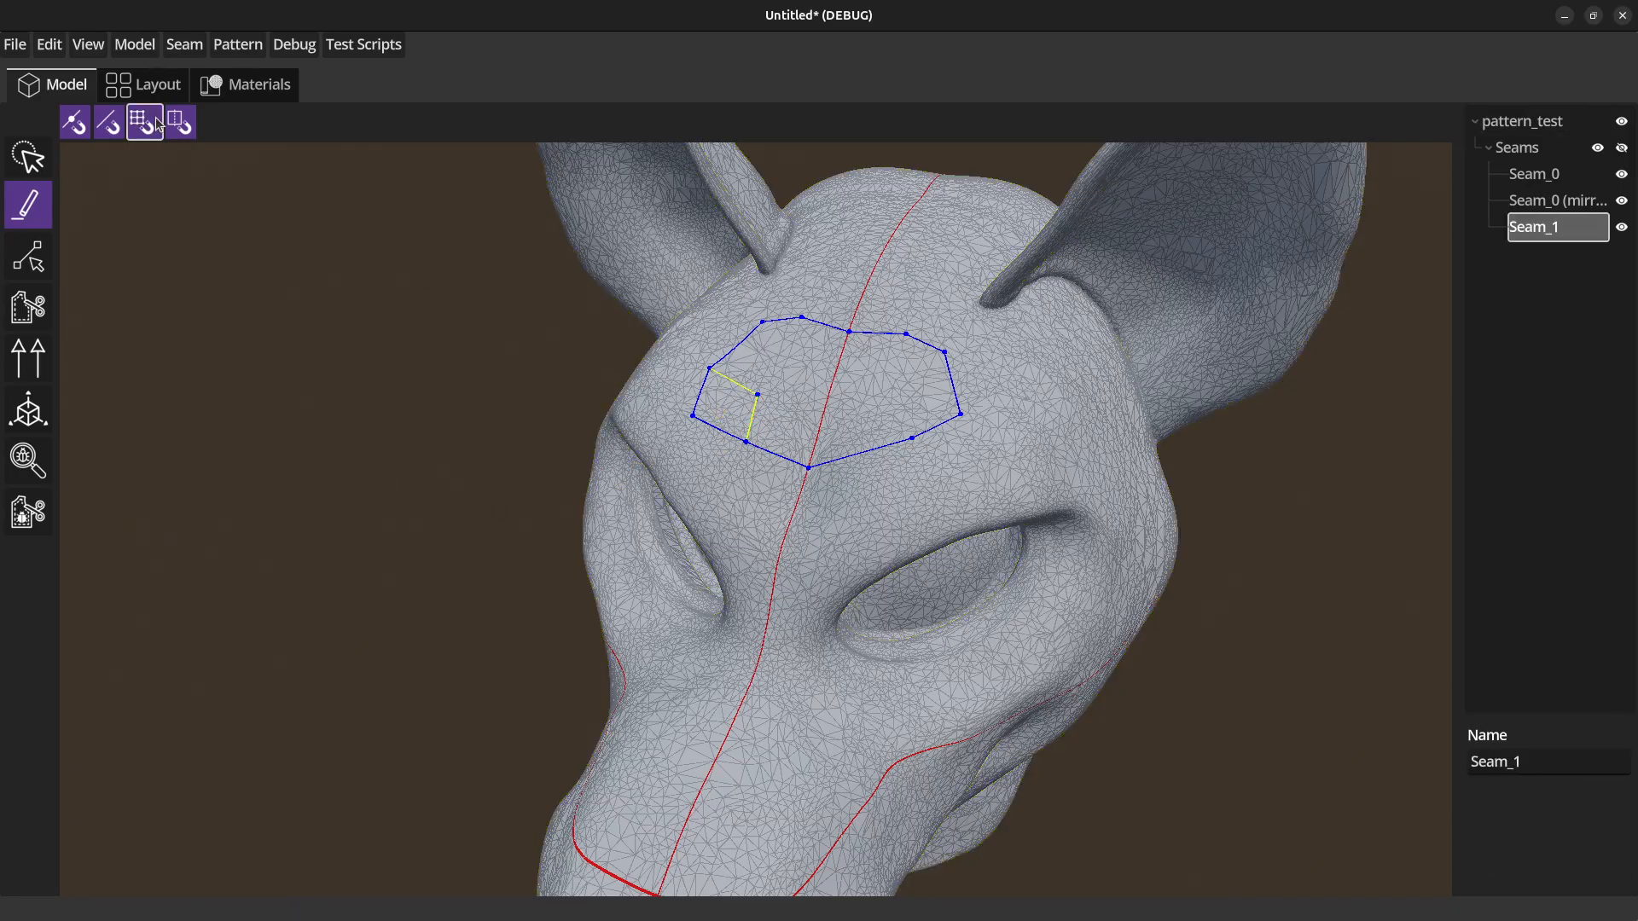
scroll(1105, 648, "up", 2)
scroll(1104, 649, "up", 3)
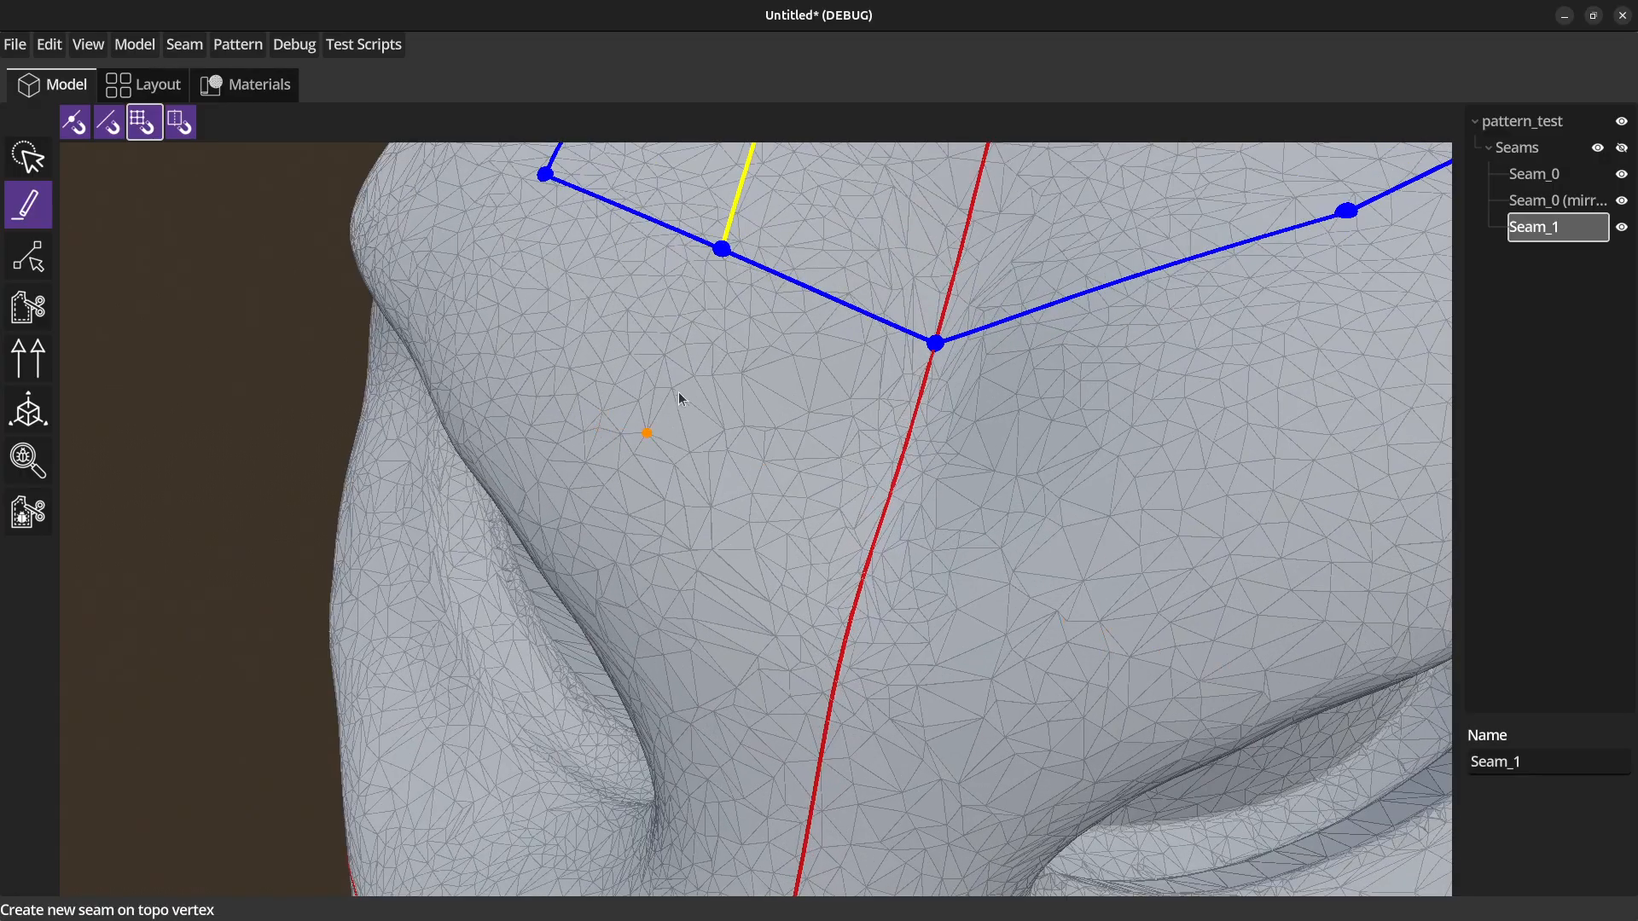
left_click(646, 432)
left_click(665, 389)
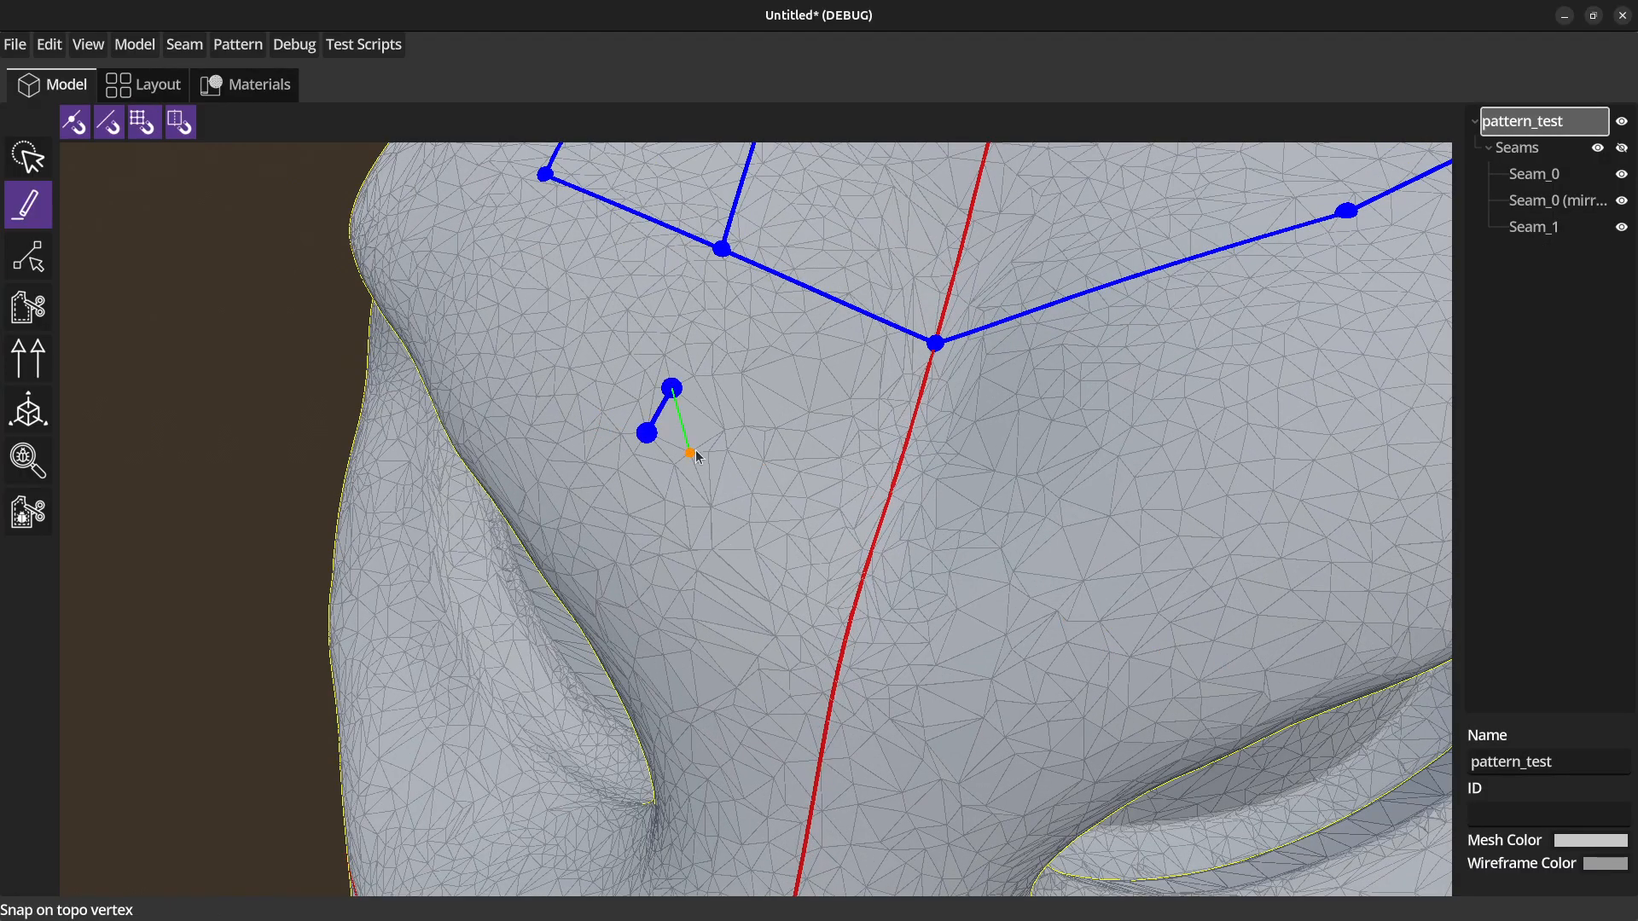
left_click(693, 450)
left_click(657, 447)
left_click(531, 373)
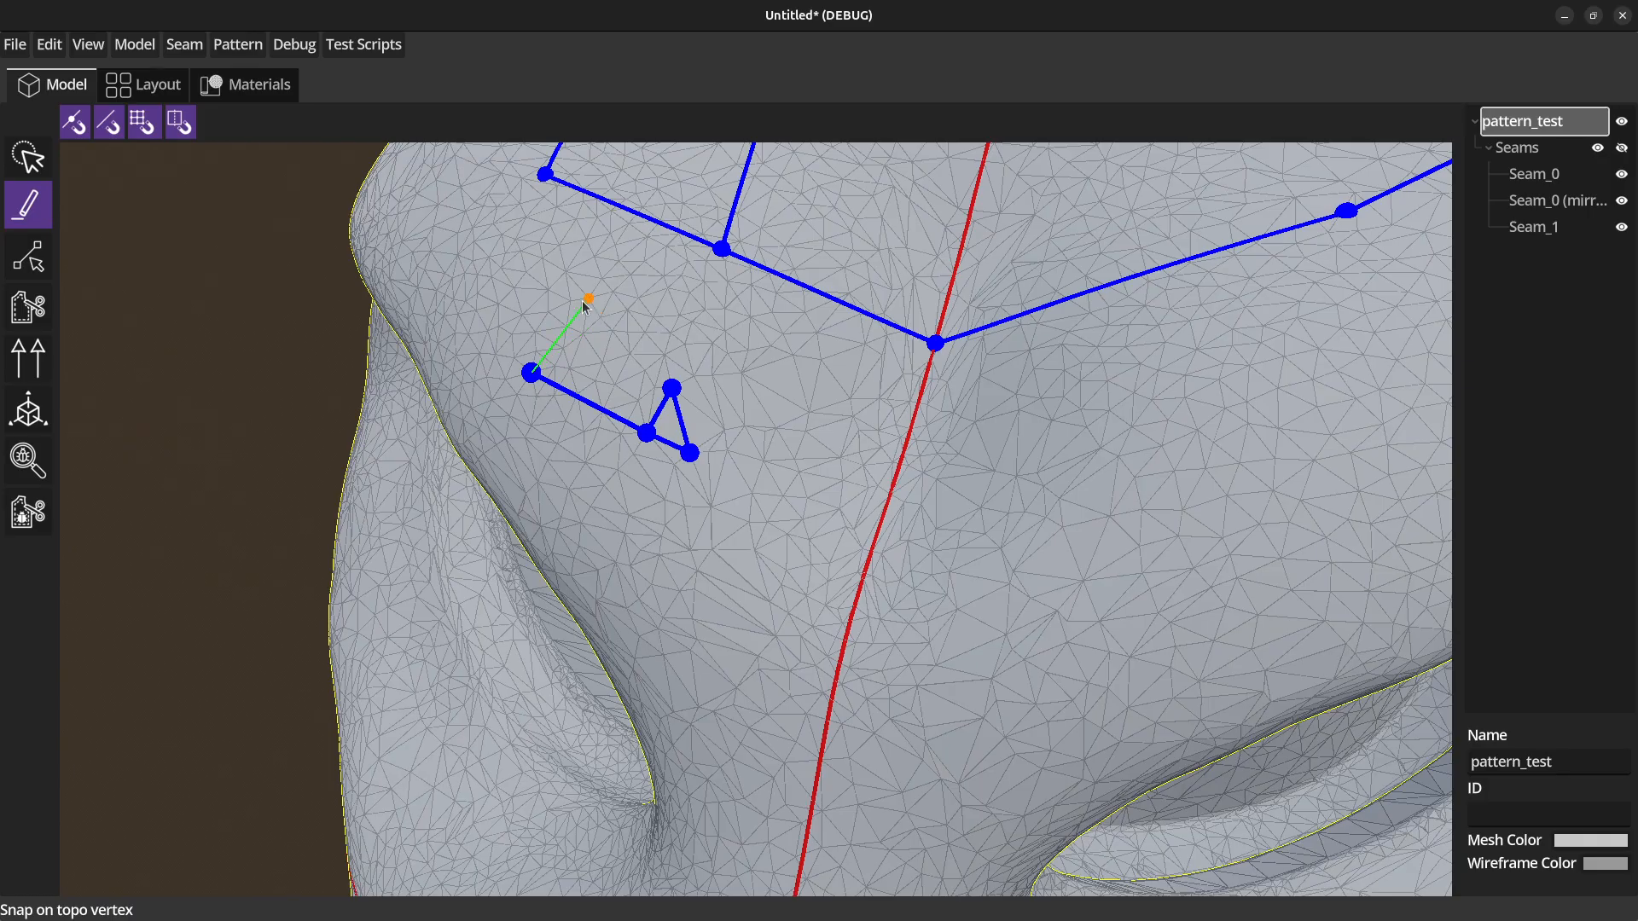
left_click(589, 298)
left_click(673, 387)
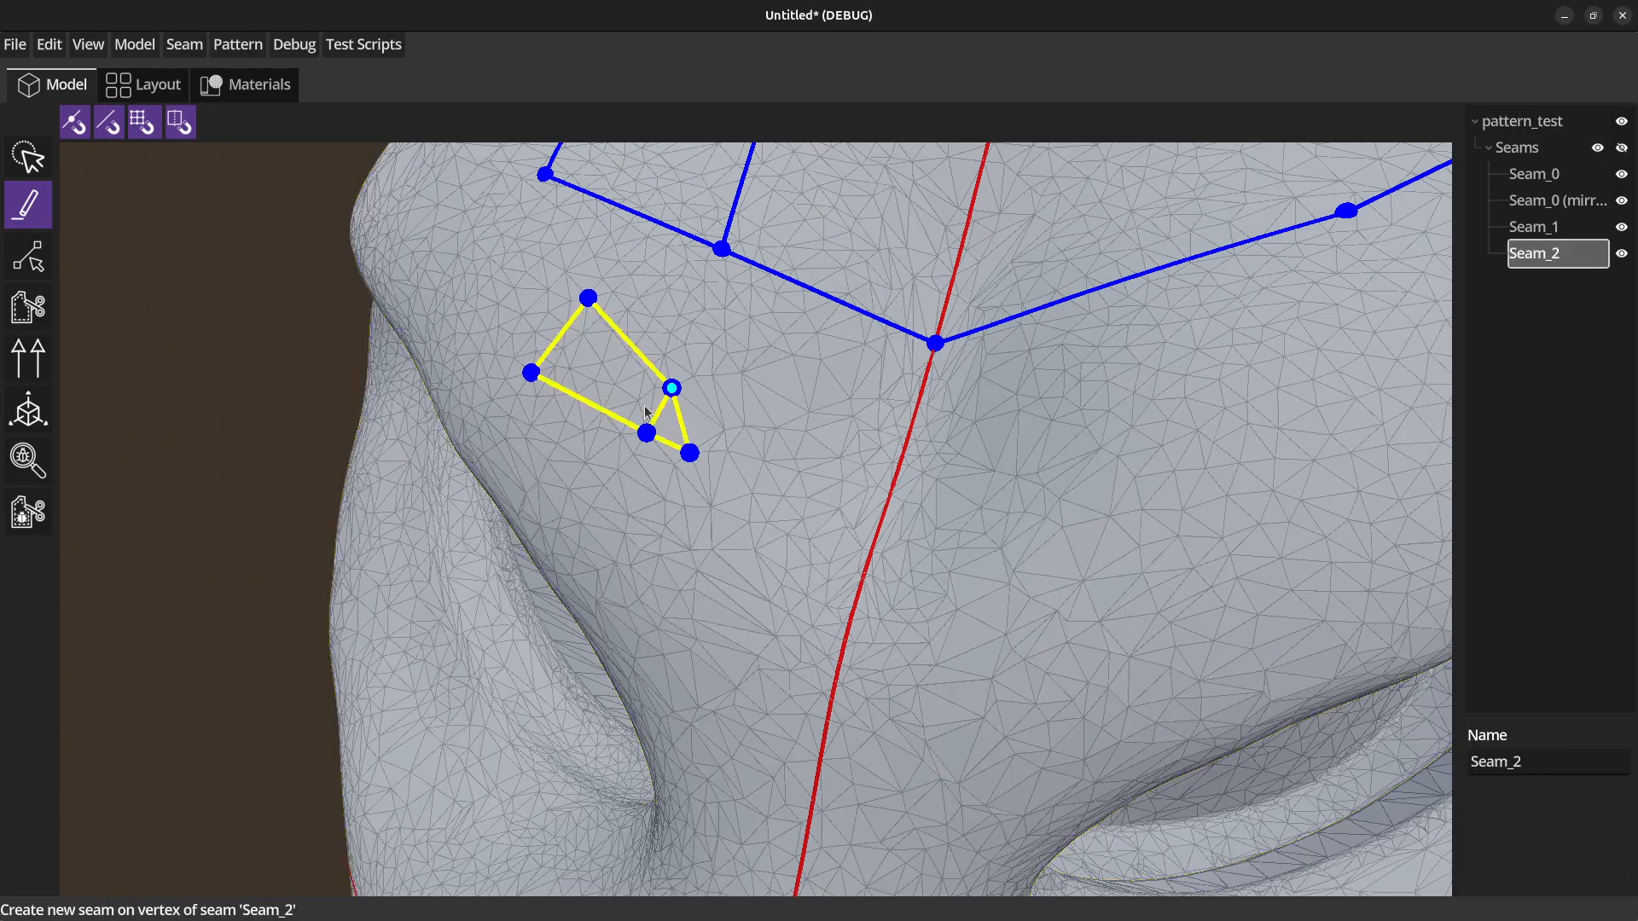
Draw a two-point seam across the muzzle from the Center X snapline to the Center Y snapline.
scroll(213, 546, "down", 4)
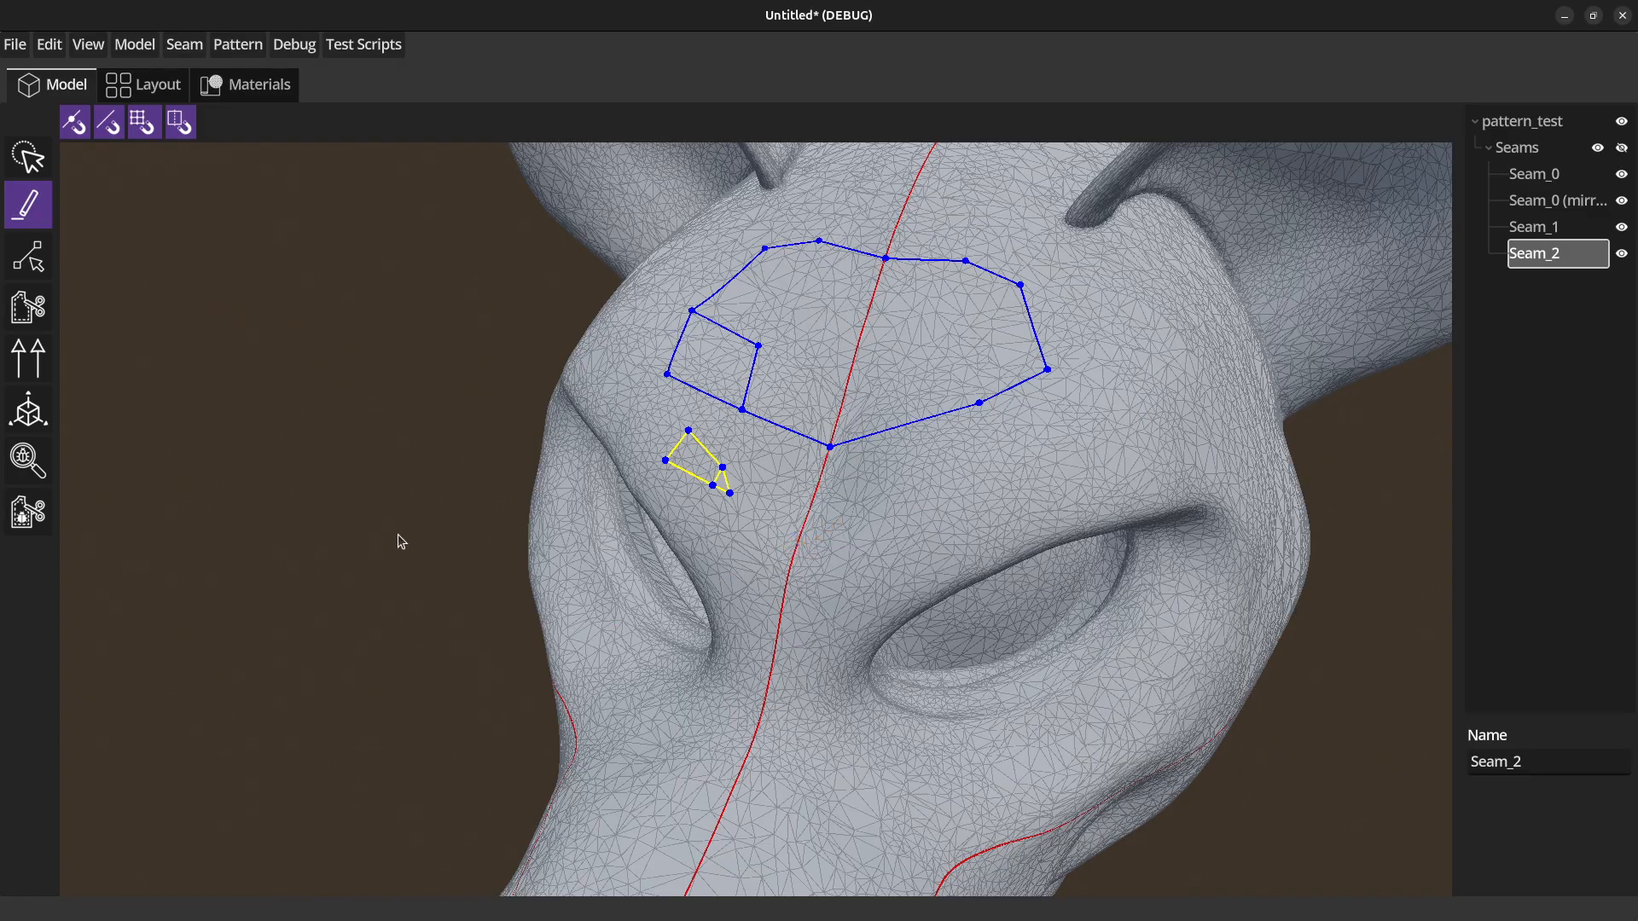
middle_click_drag(343, 442, 360, 460)
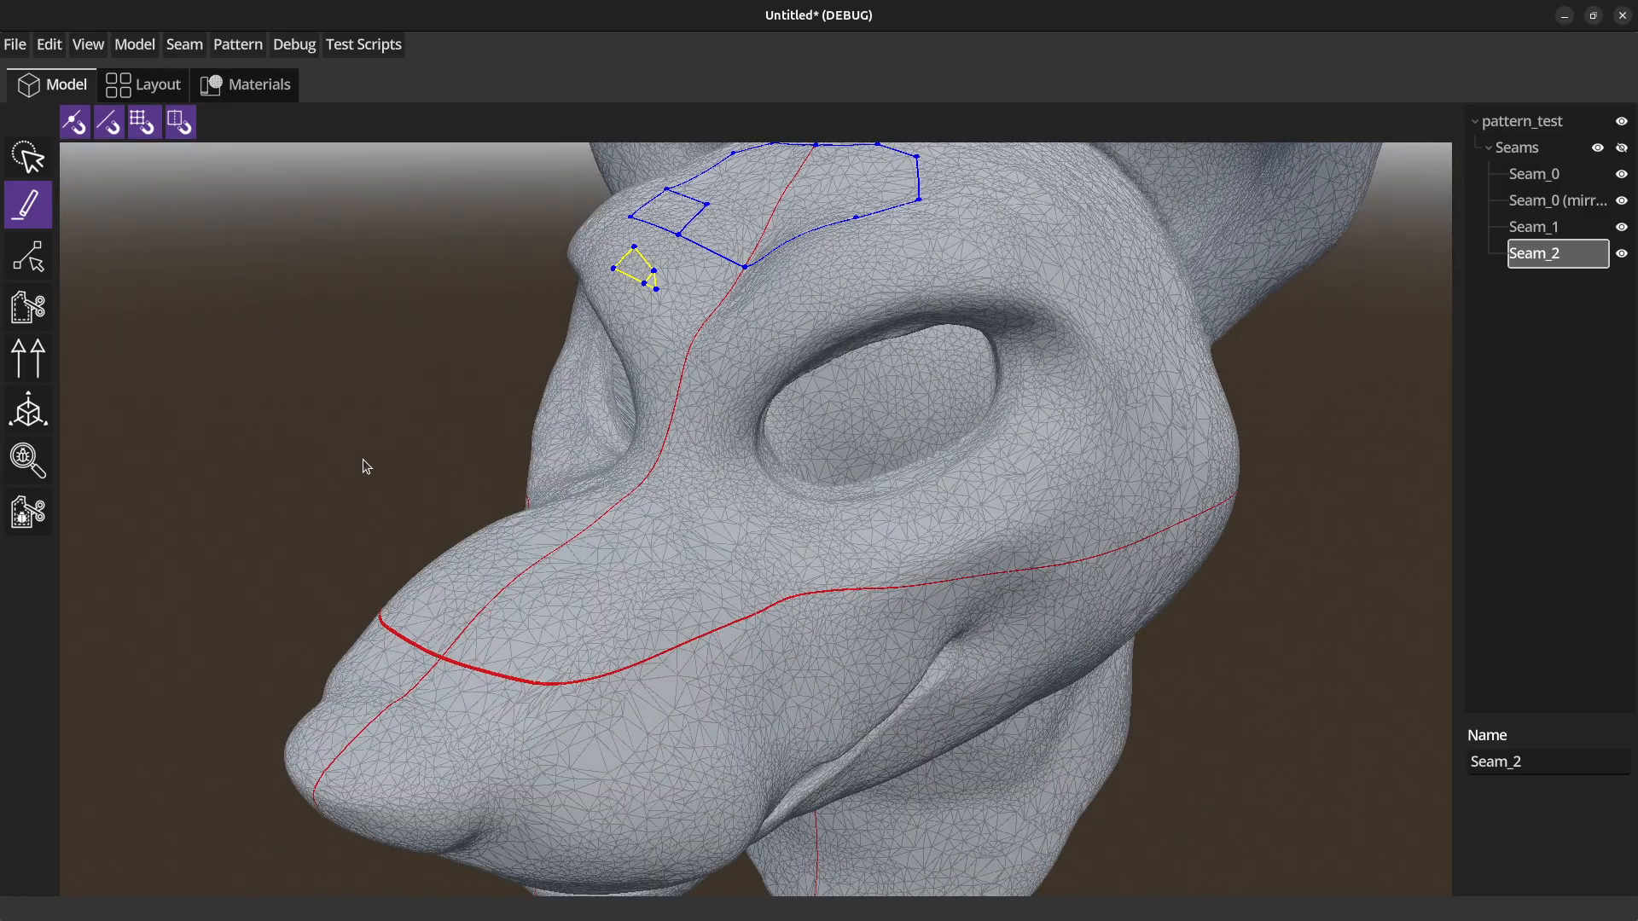
left_click(603, 521)
left_click(602, 522)
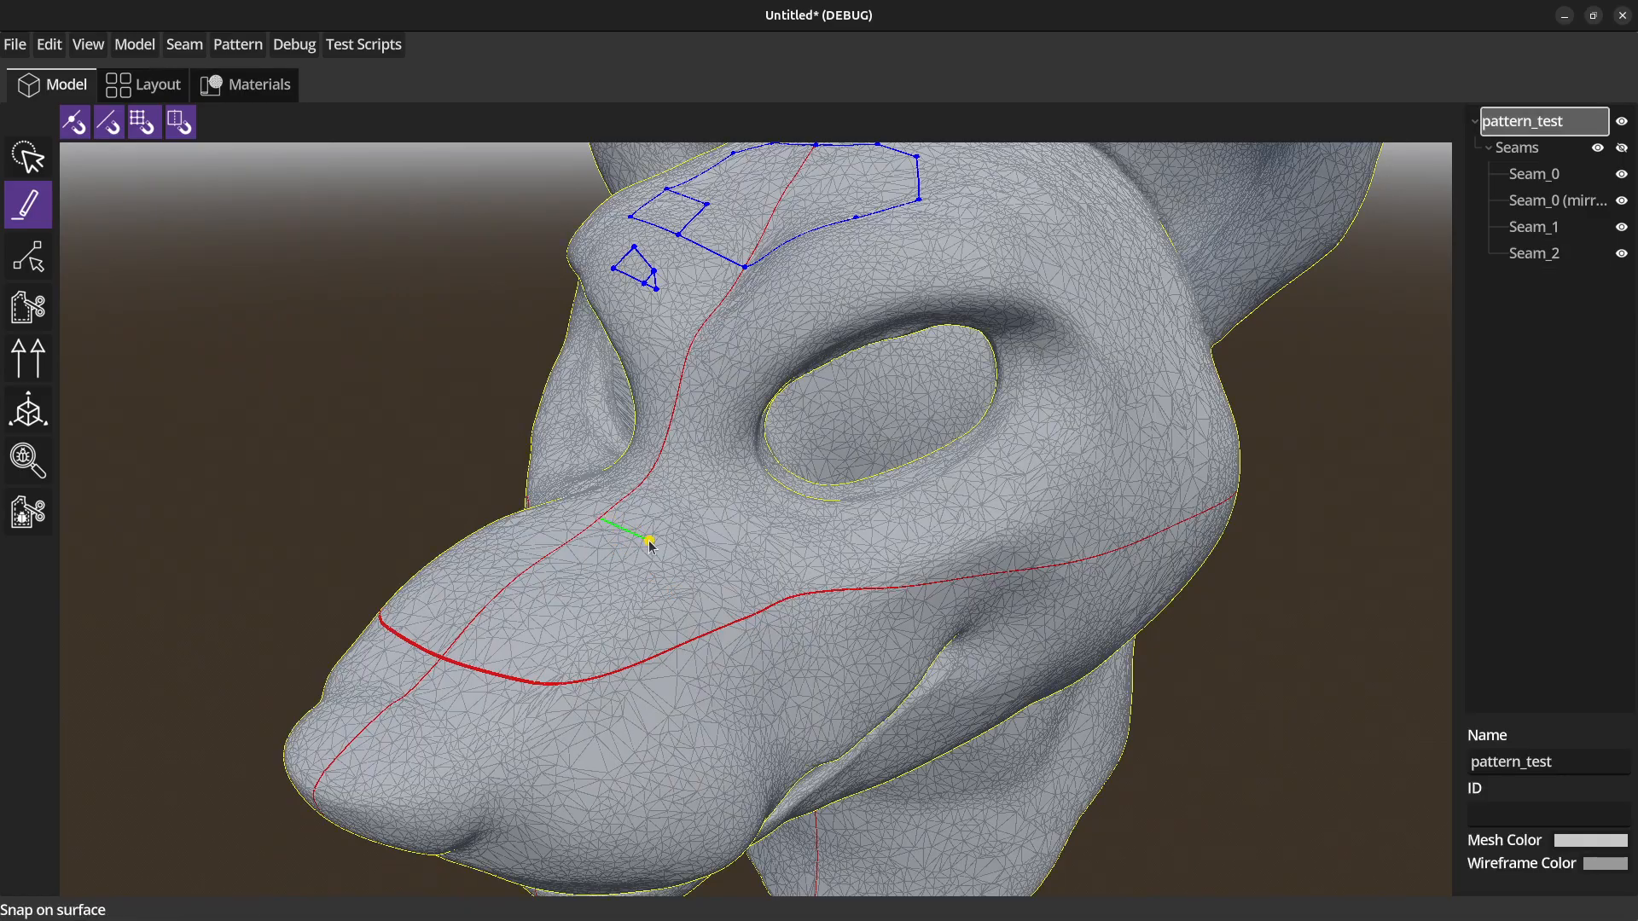
left_click(681, 645)
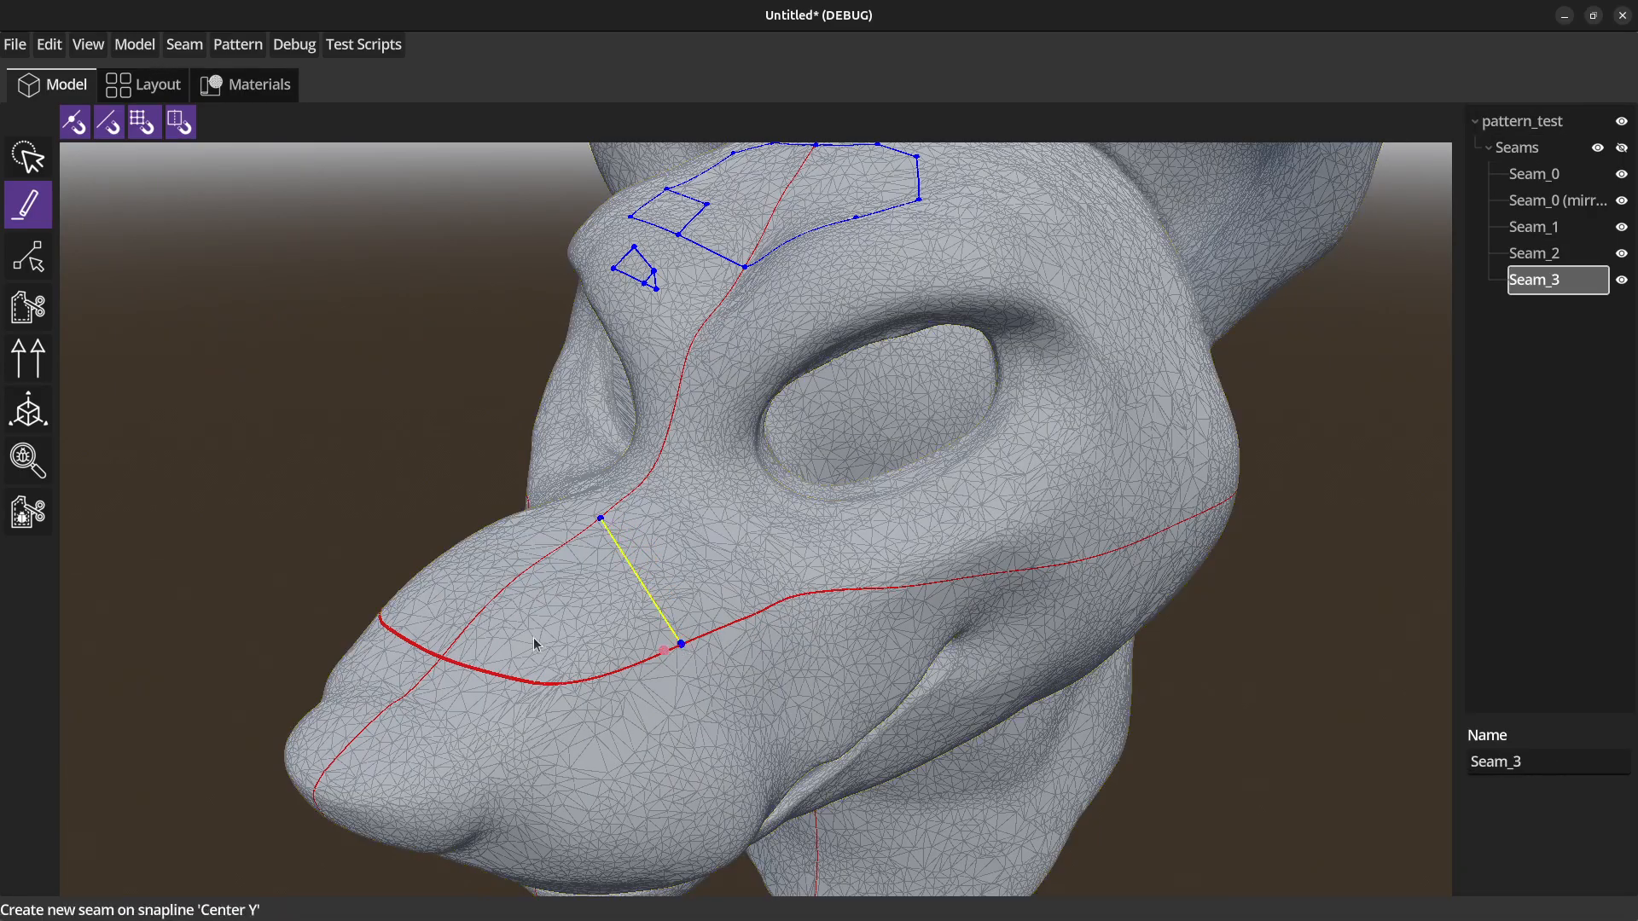